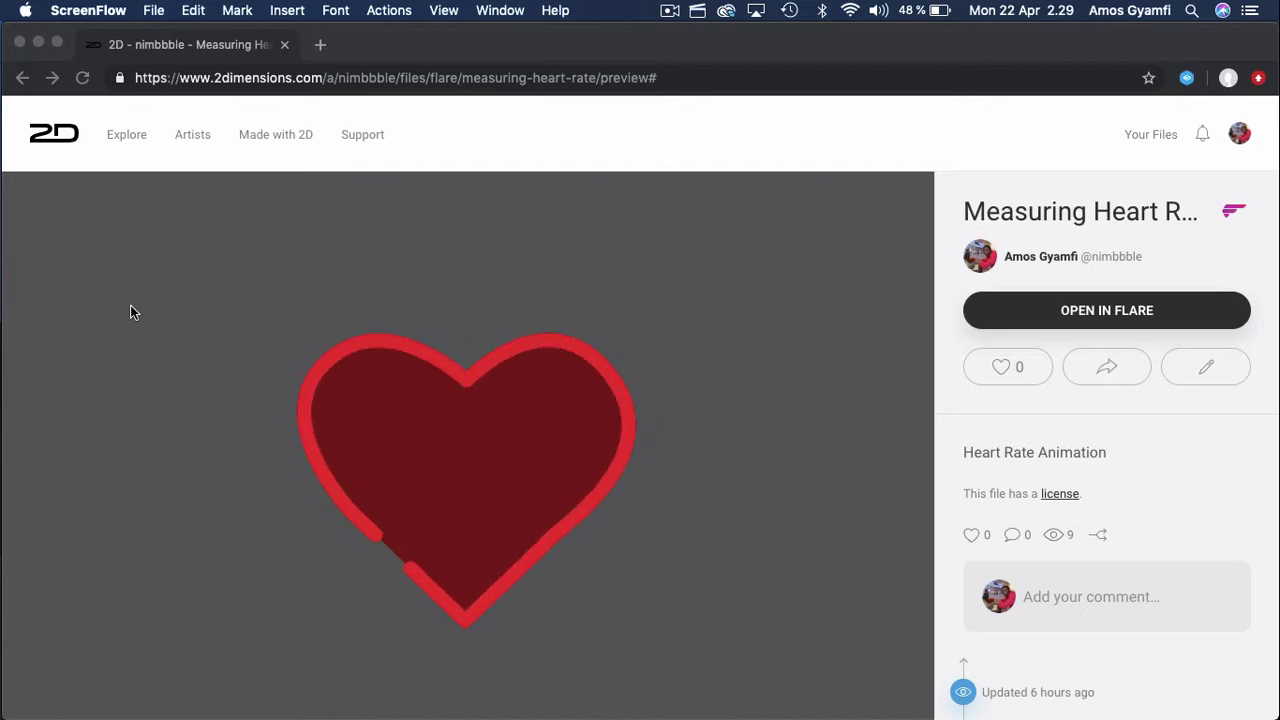
Step: Go to the account's own files and create a new Flare file
click(114, 198)
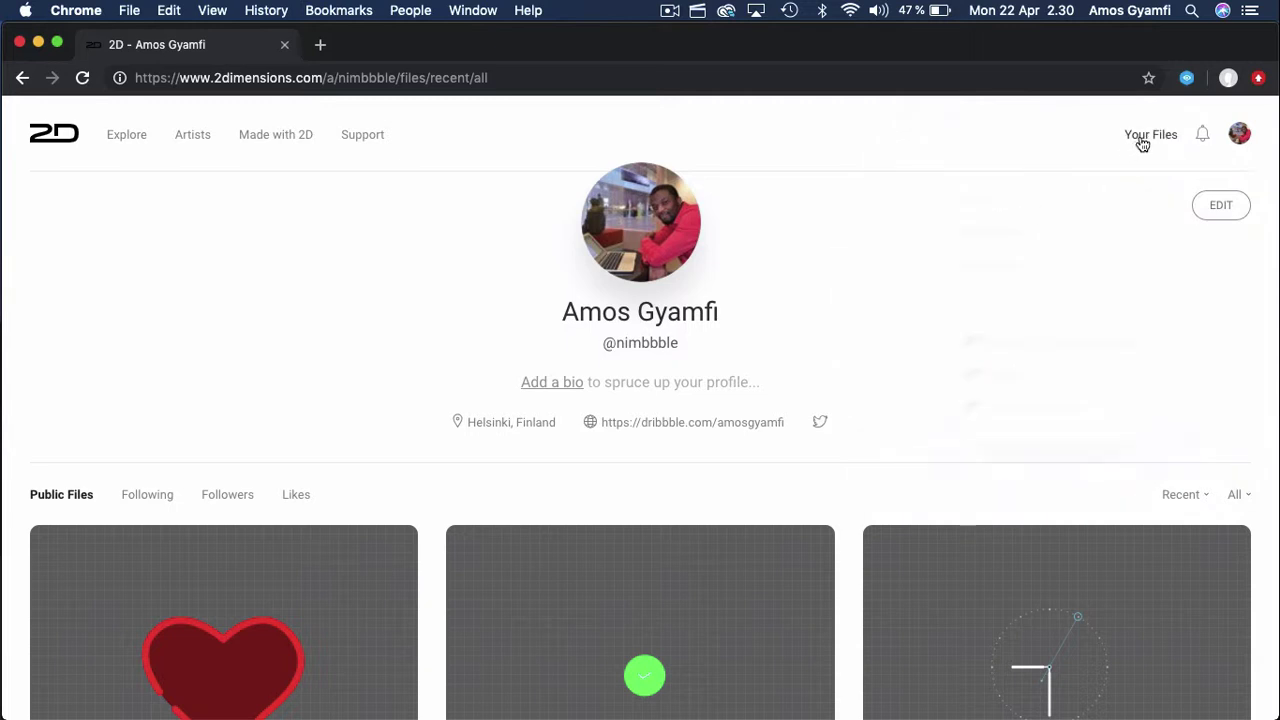
mouse_move(1142, 145)
click(1005, 241)
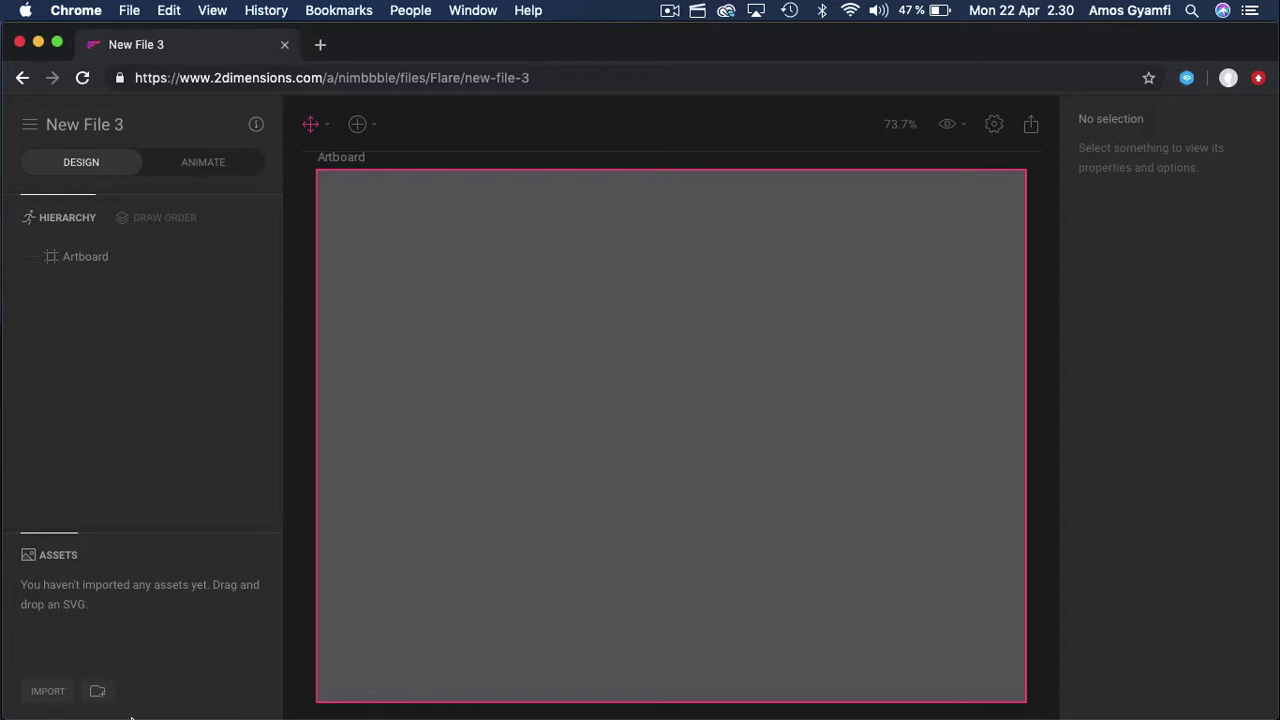
Step: Import heart.svg from the Downloads folder as an asset and place the heart on the artboard
mouse_move(60, 712)
click(65, 662)
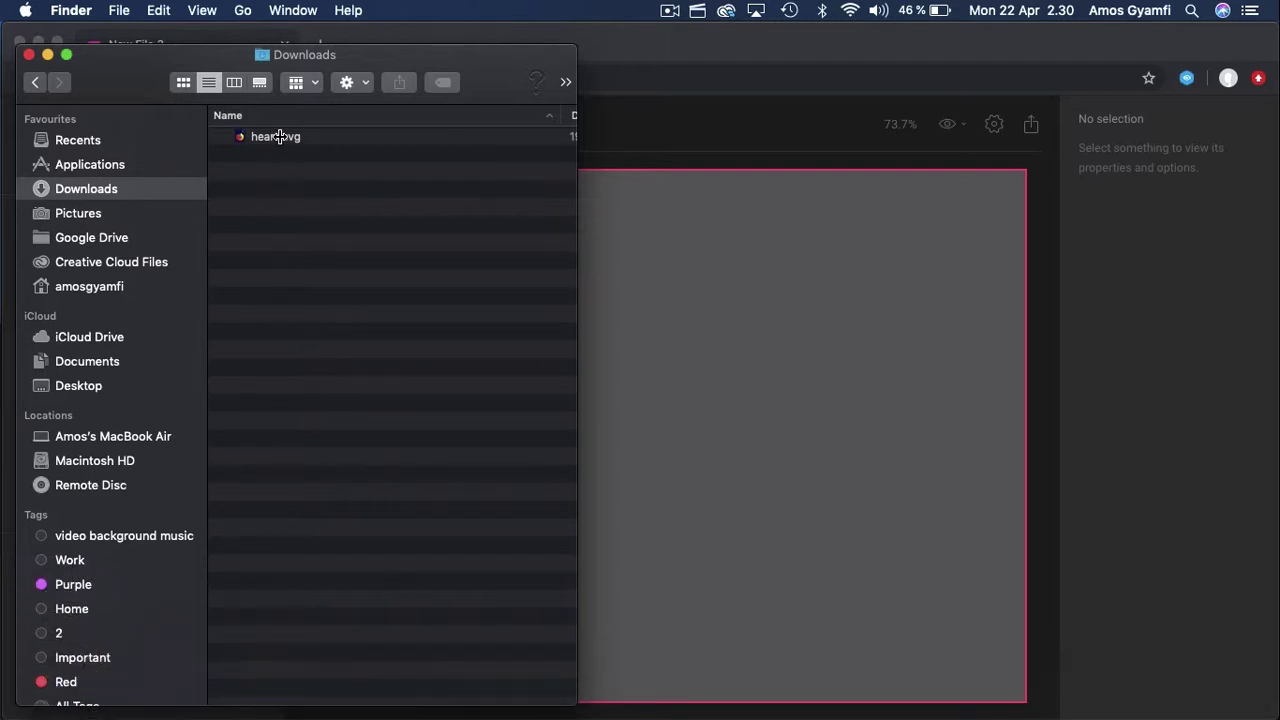
drag(280, 136, 723, 325)
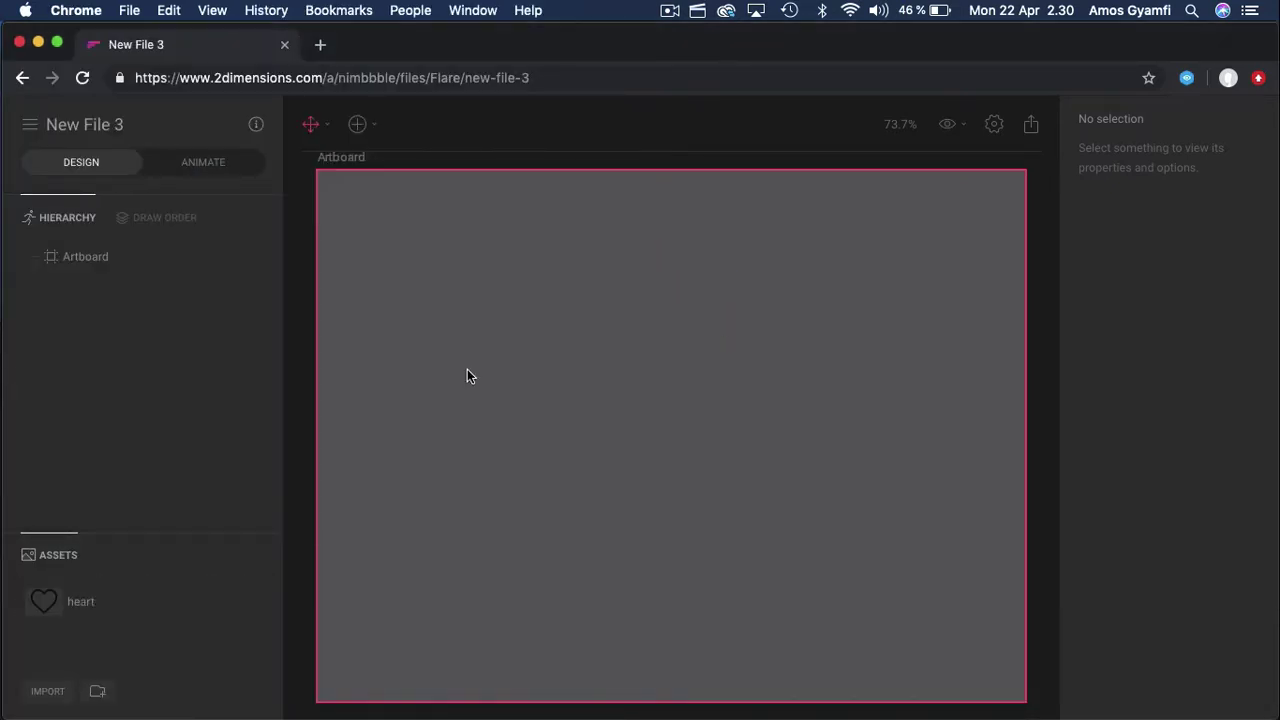
click(92, 603)
drag(92, 603, 503, 302)
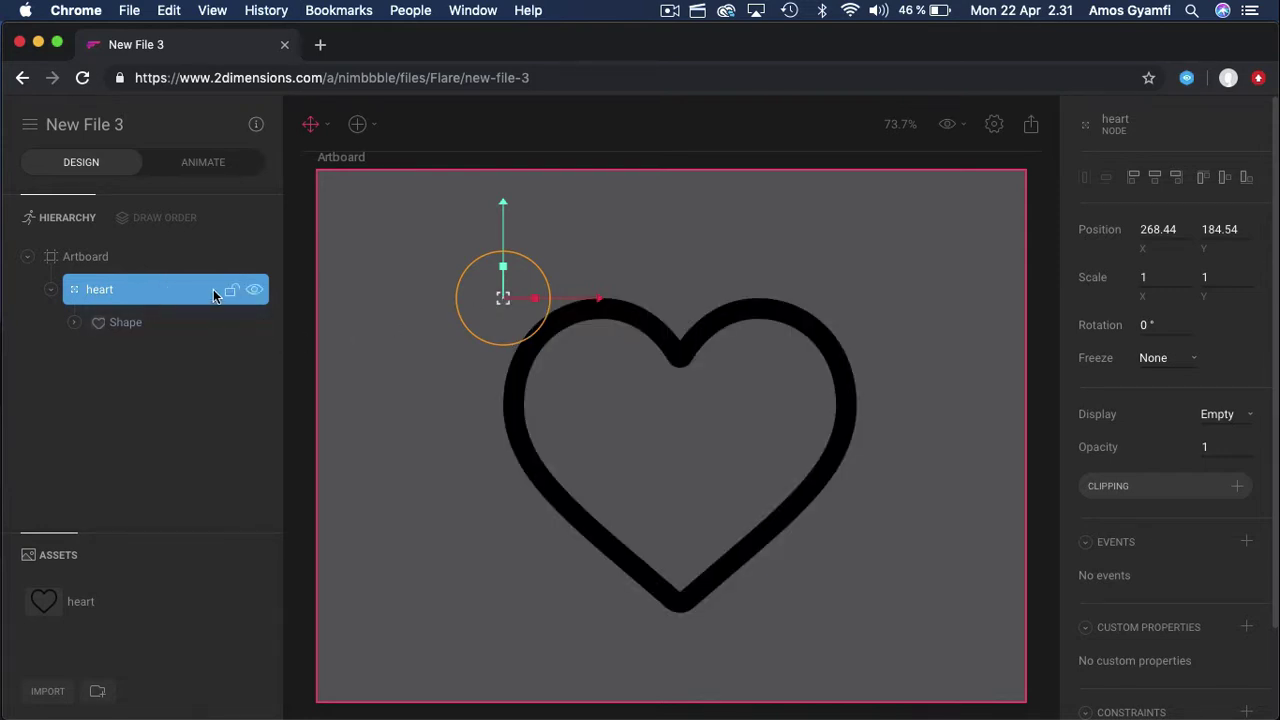
Step: Lock the imported heart node and set its opacity to 0.5
click(231, 292)
click(1219, 446)
text(0.5)
key(Return)
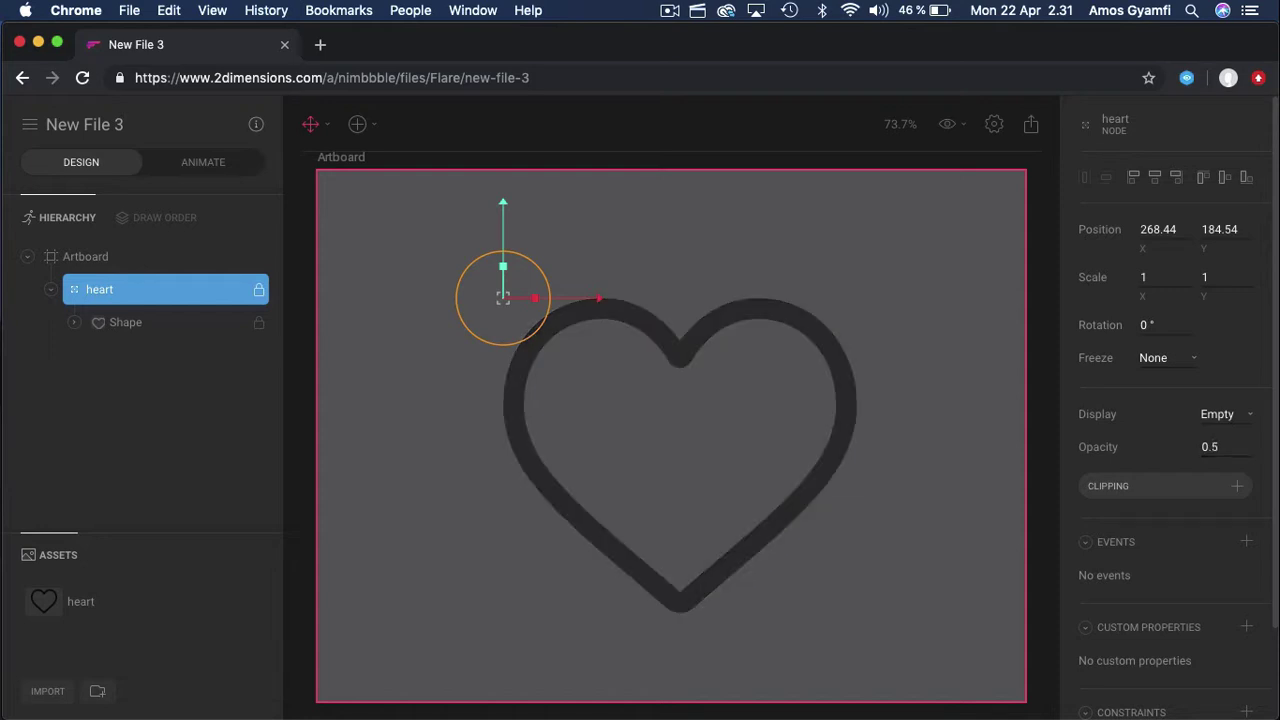
Step: Rename the locked heart node as tracing
double_click(115, 290)
text(tracing)
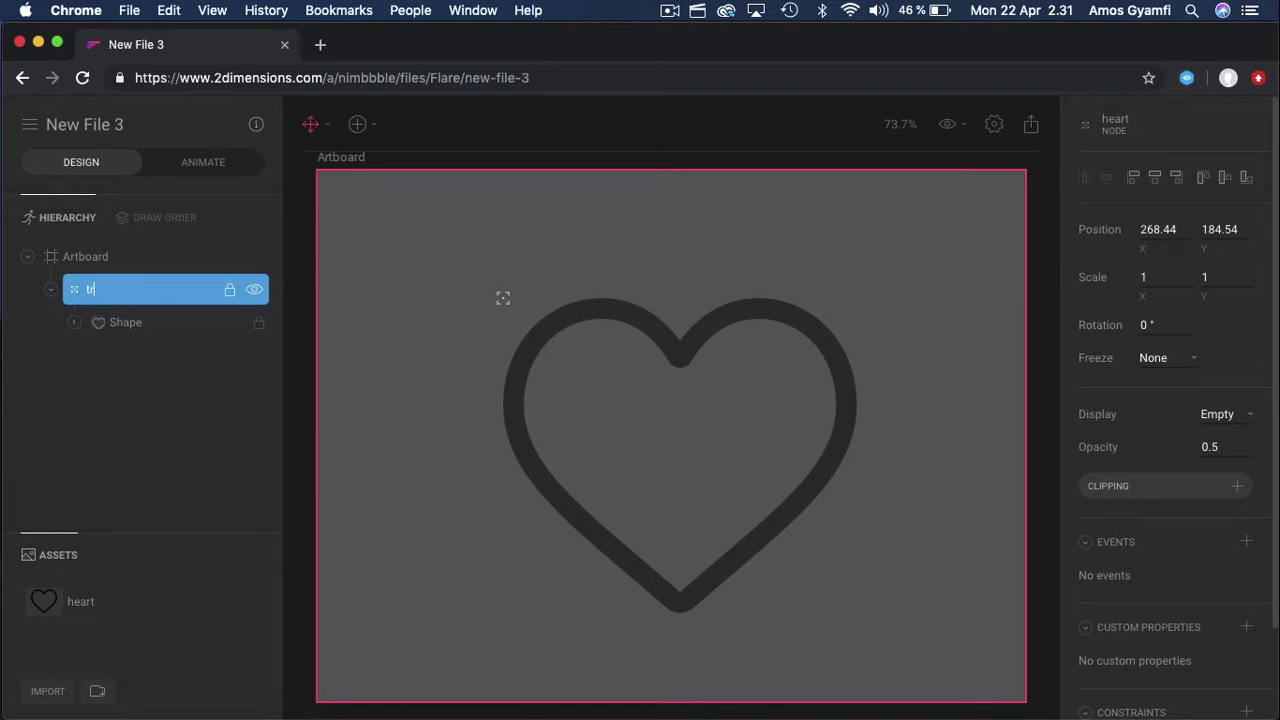
key(Return)
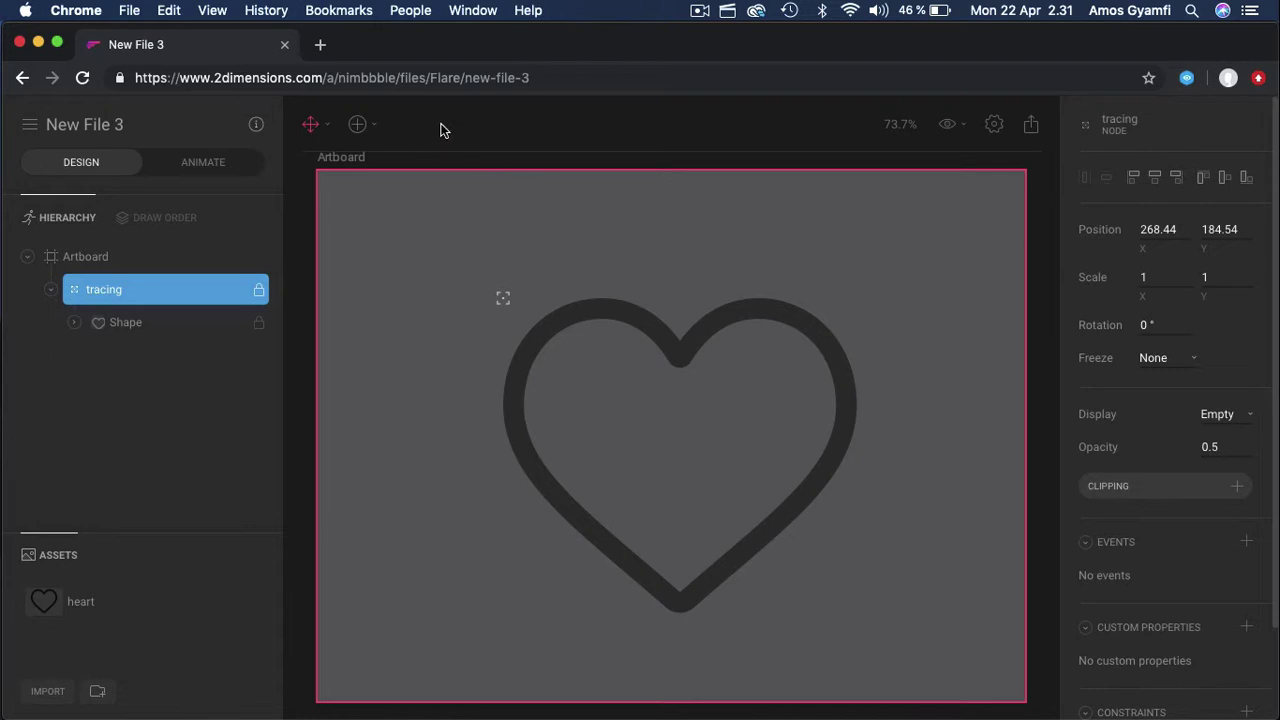
Step: With the Pen tool, trace the right half of the heart's outer edge from the upper notch, using curved points
click(368, 127)
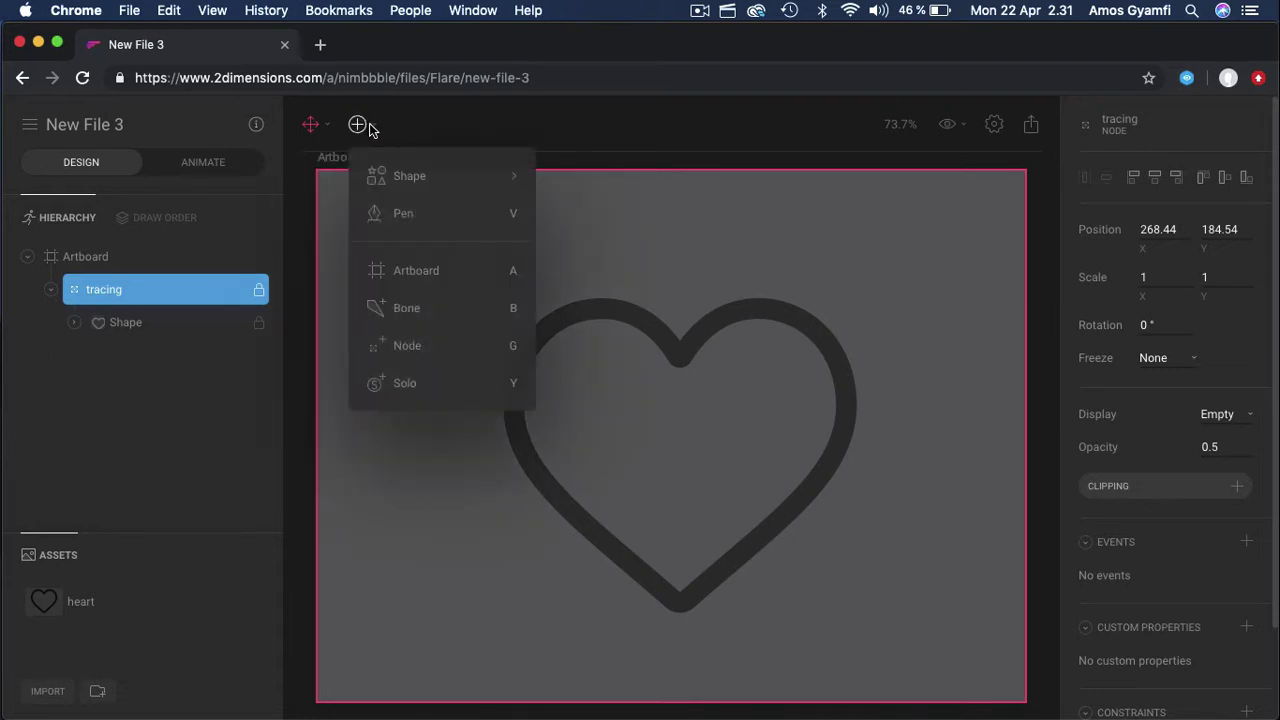
click(406, 214)
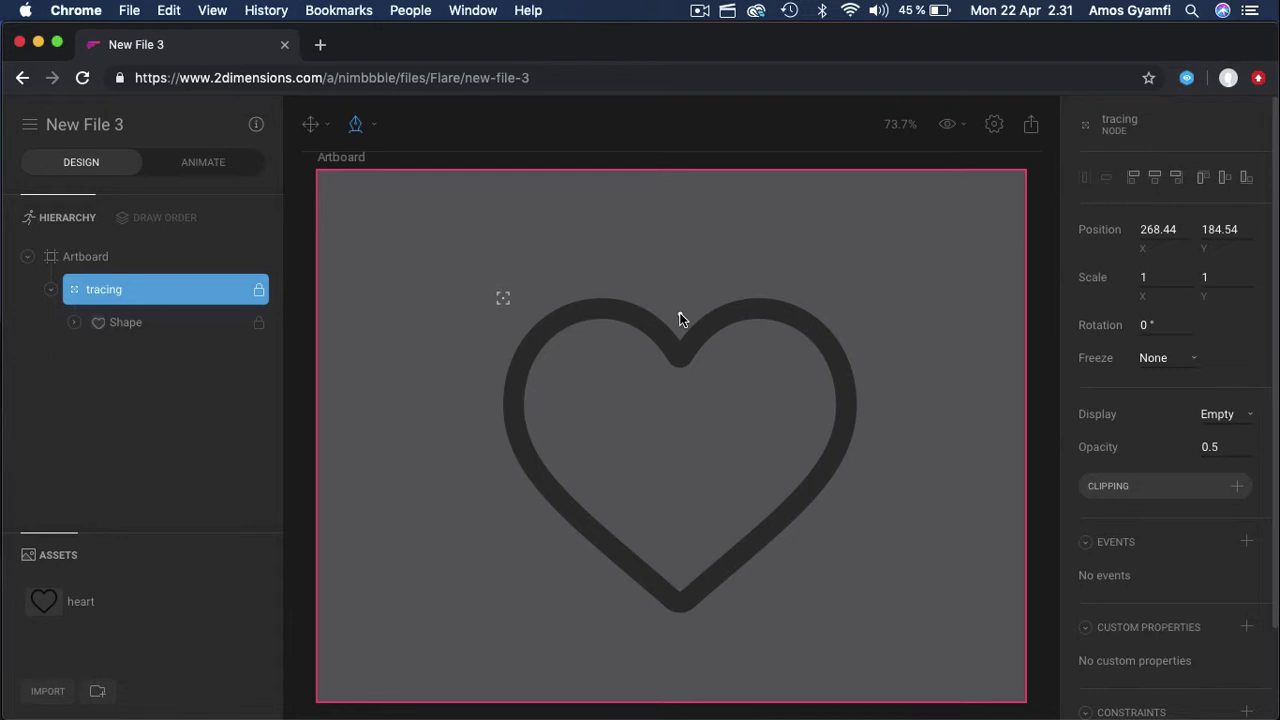
click(680, 344)
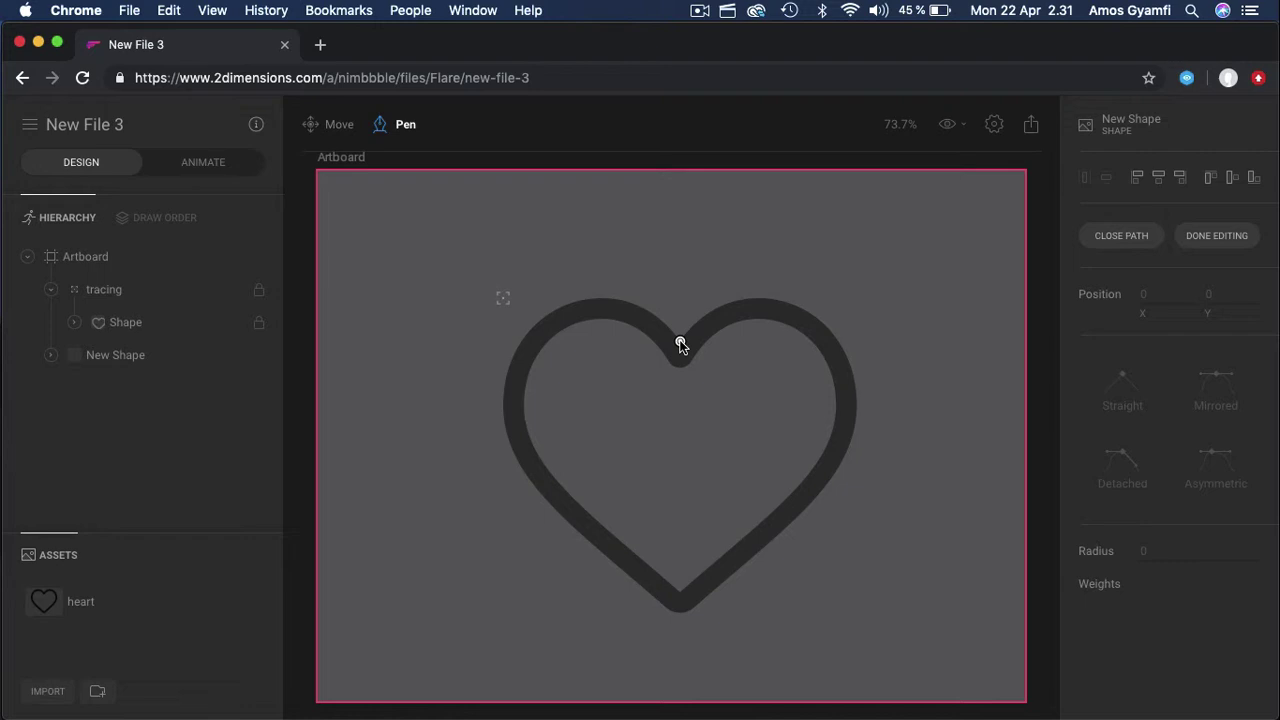
click(742, 313)
drag(787, 303, 853, 326)
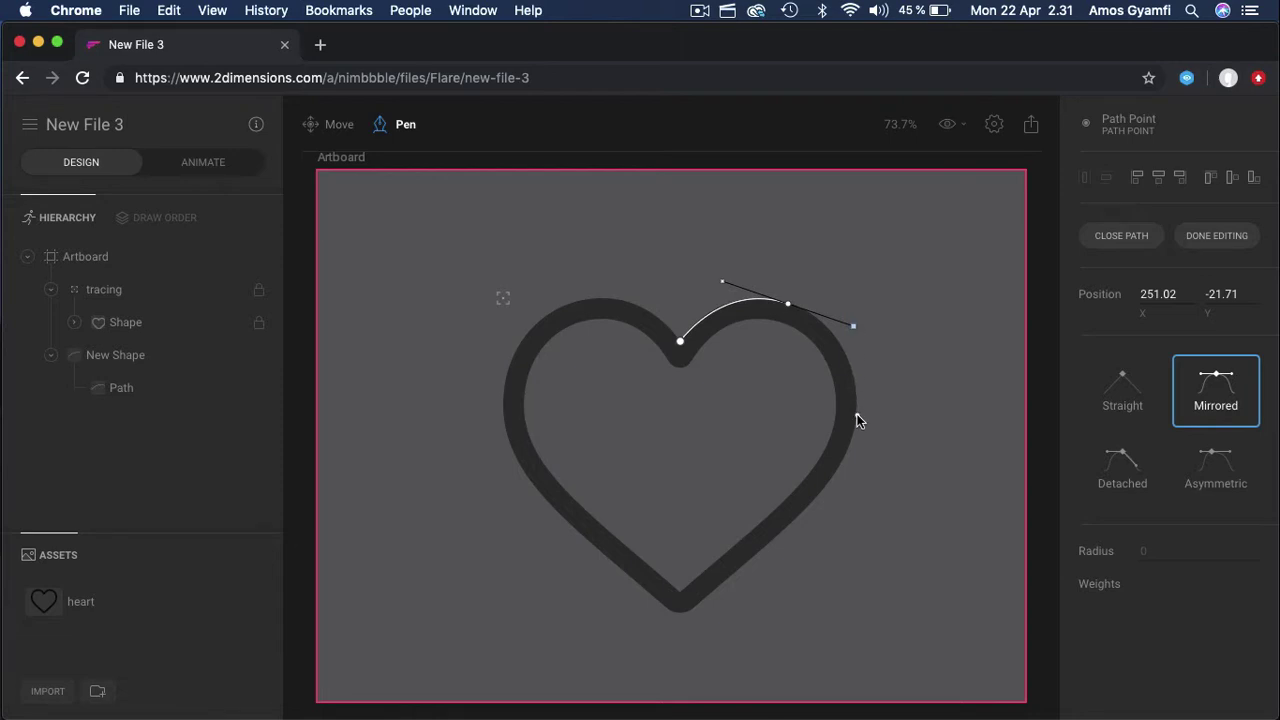
drag(856, 418, 855, 439)
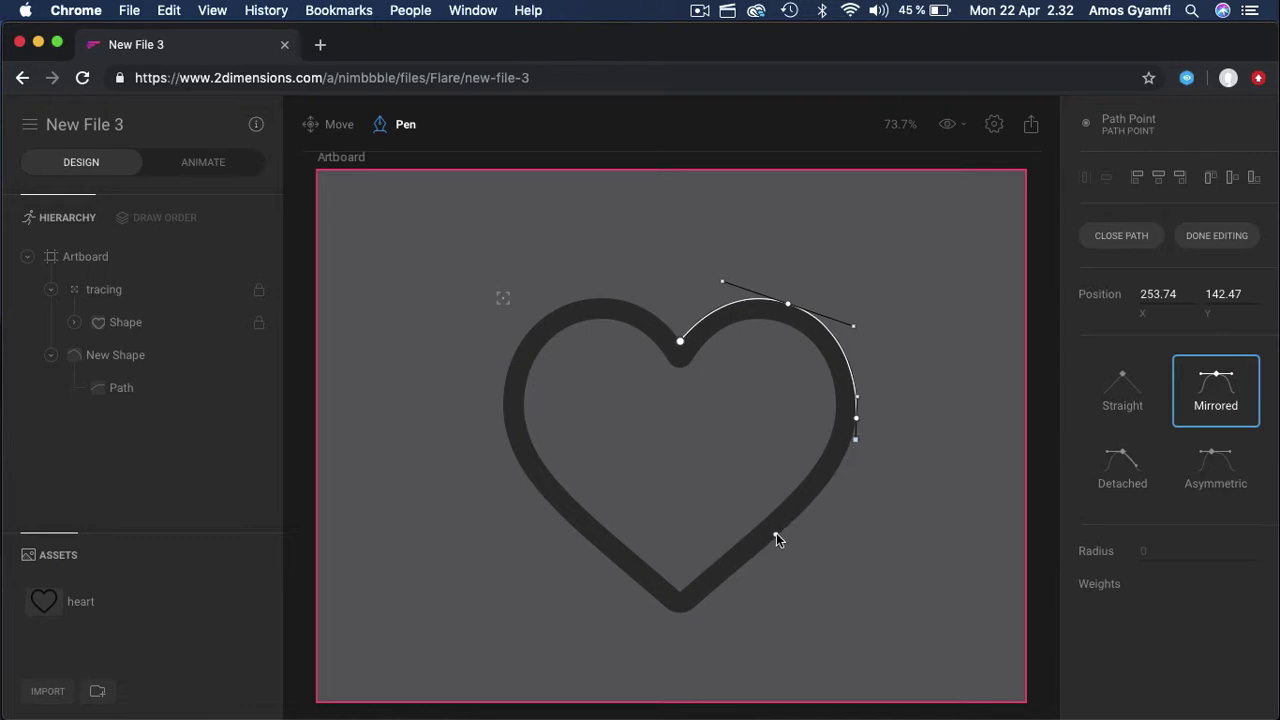
drag(784, 528, 739, 564)
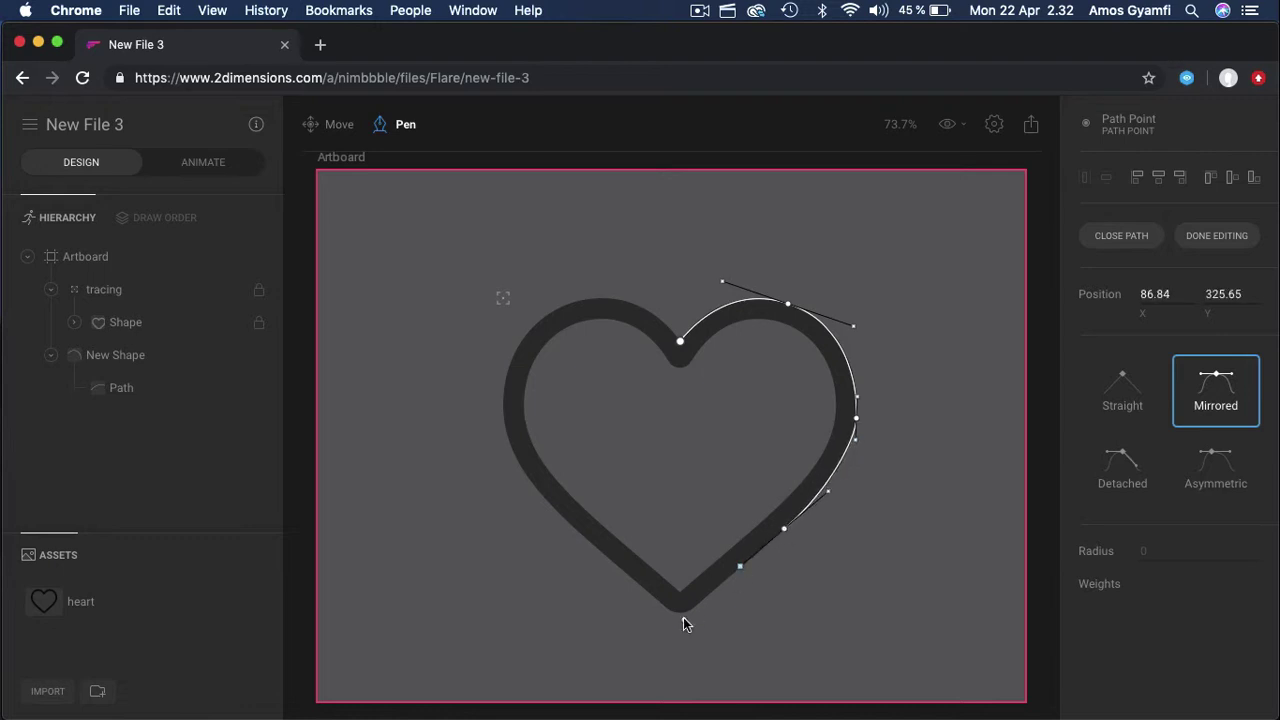
Step: Continue the pen path from the heart's bottom tip up around the left half and close it at the notch
drag(682, 611, 560, 513)
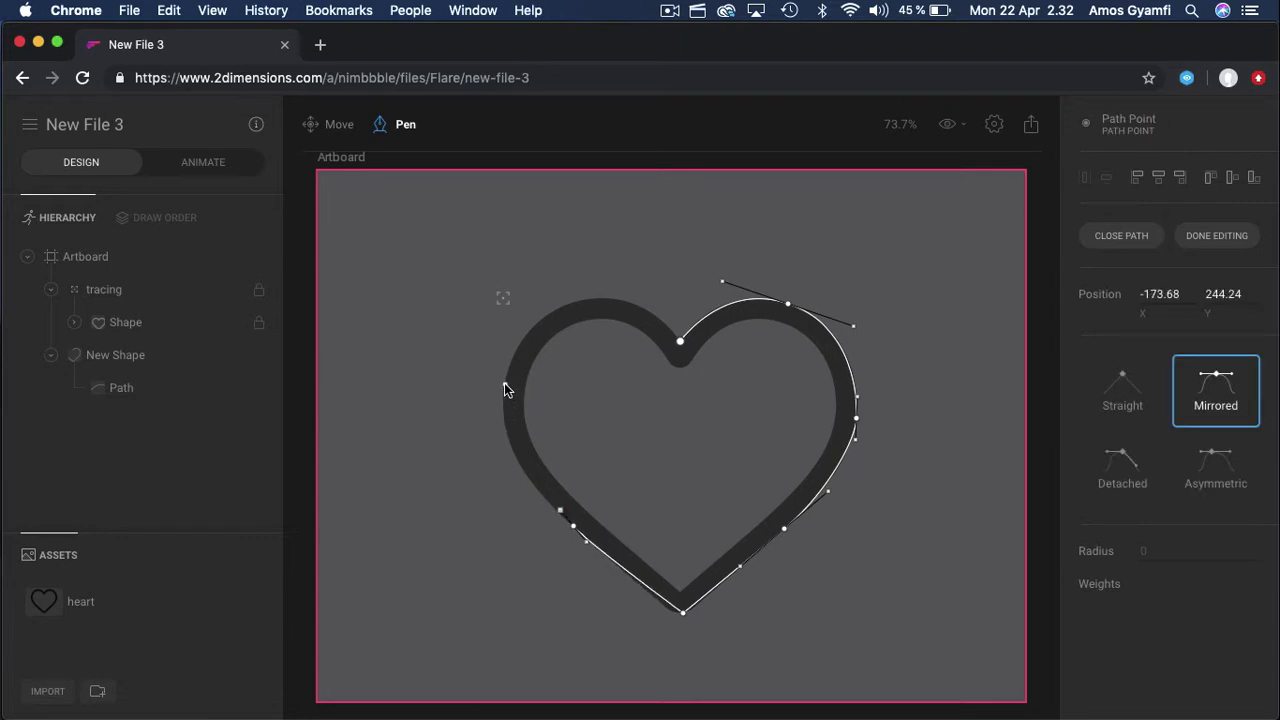
drag(505, 384, 515, 314)
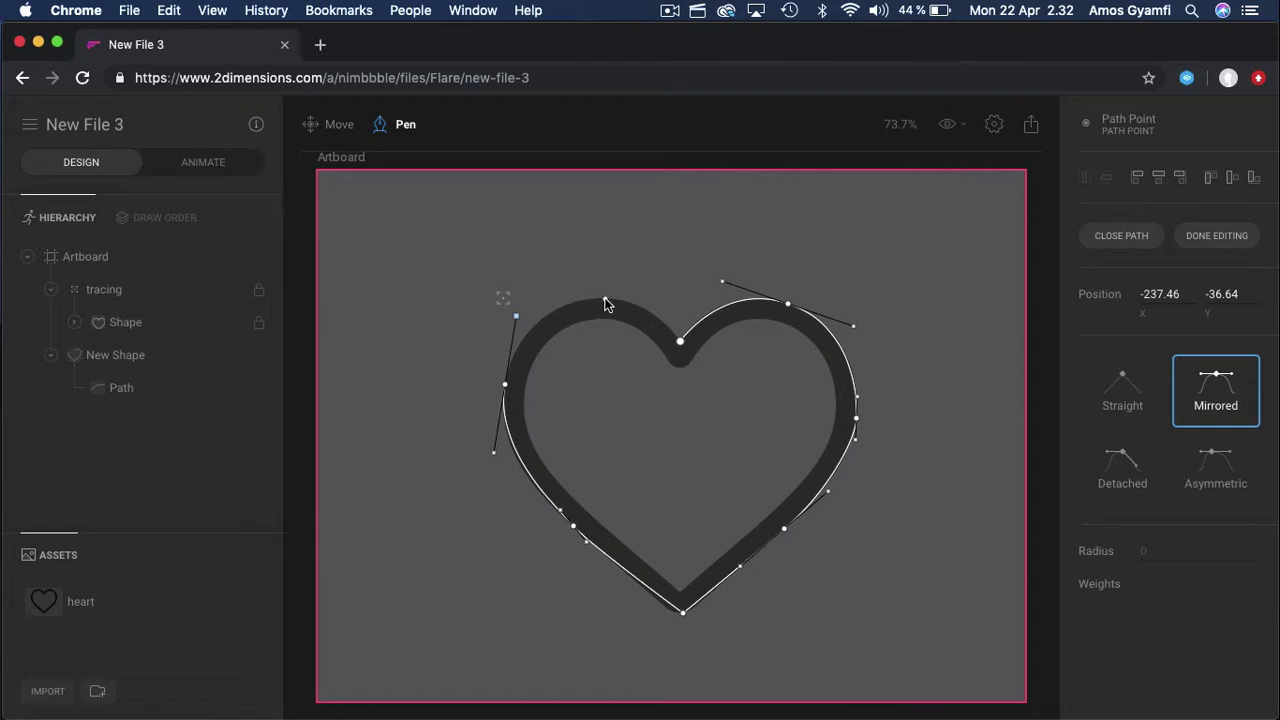
drag(605, 300, 624, 304)
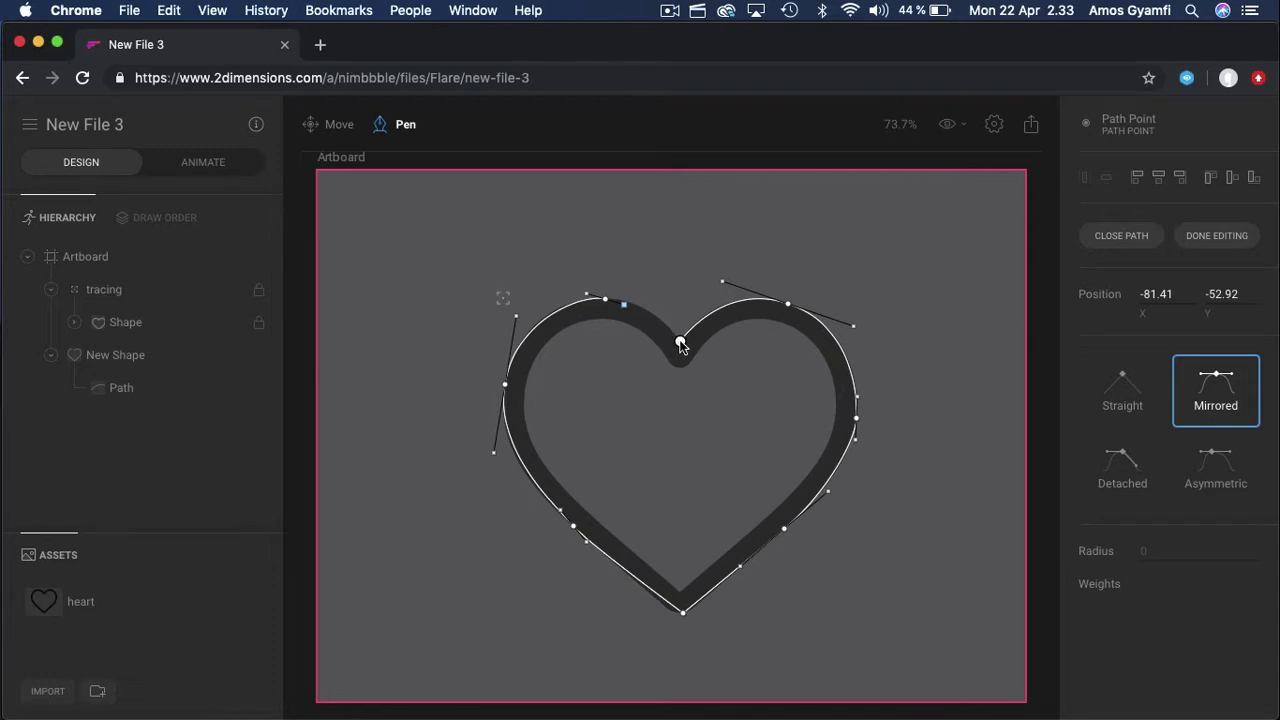
click(680, 343)
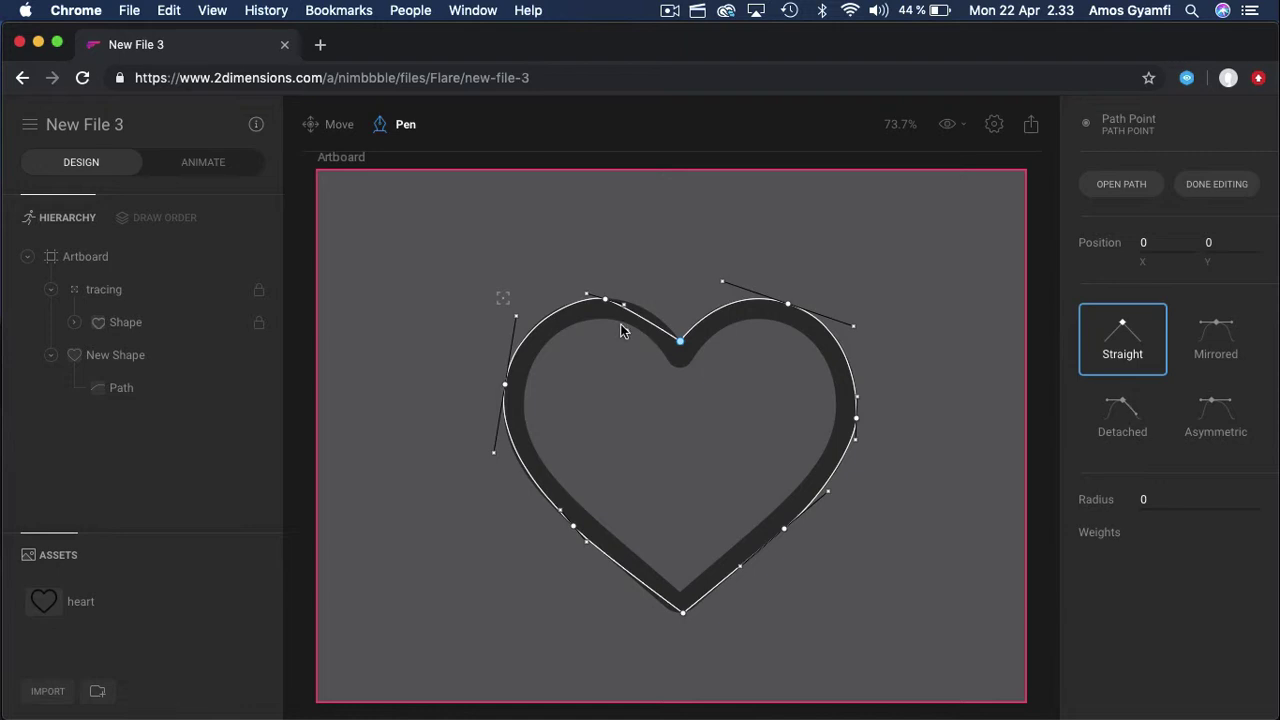
Step: Lengthen the curve handle of the upper-left lobe's mirrored point to follow the tracing, and finish editing the path
click(605, 301)
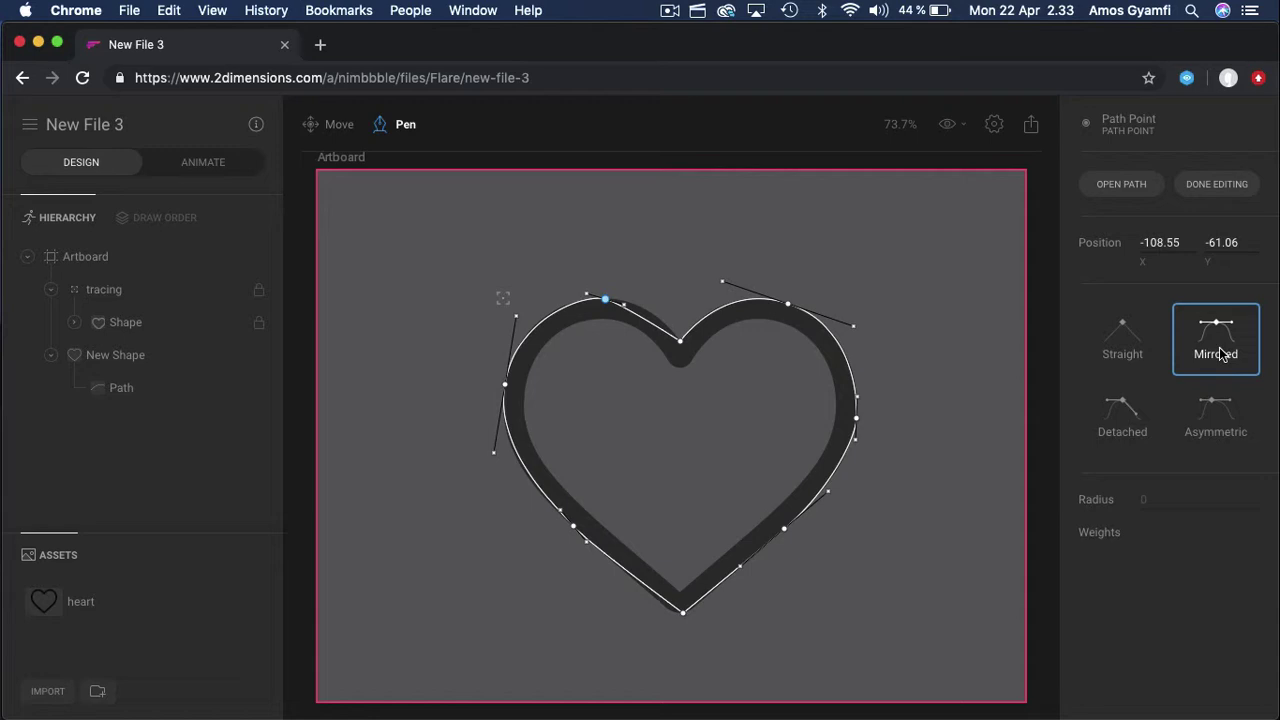
click(625, 305)
drag(625, 305, 649, 309)
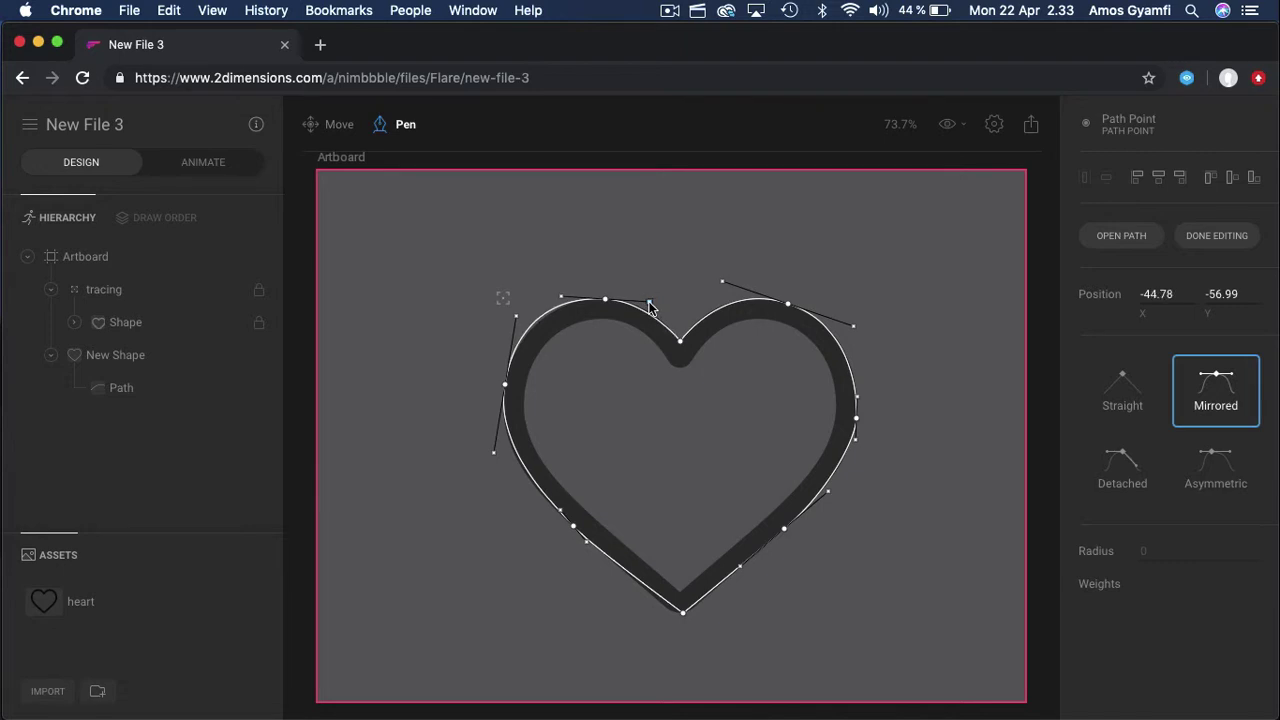
key(Escape)
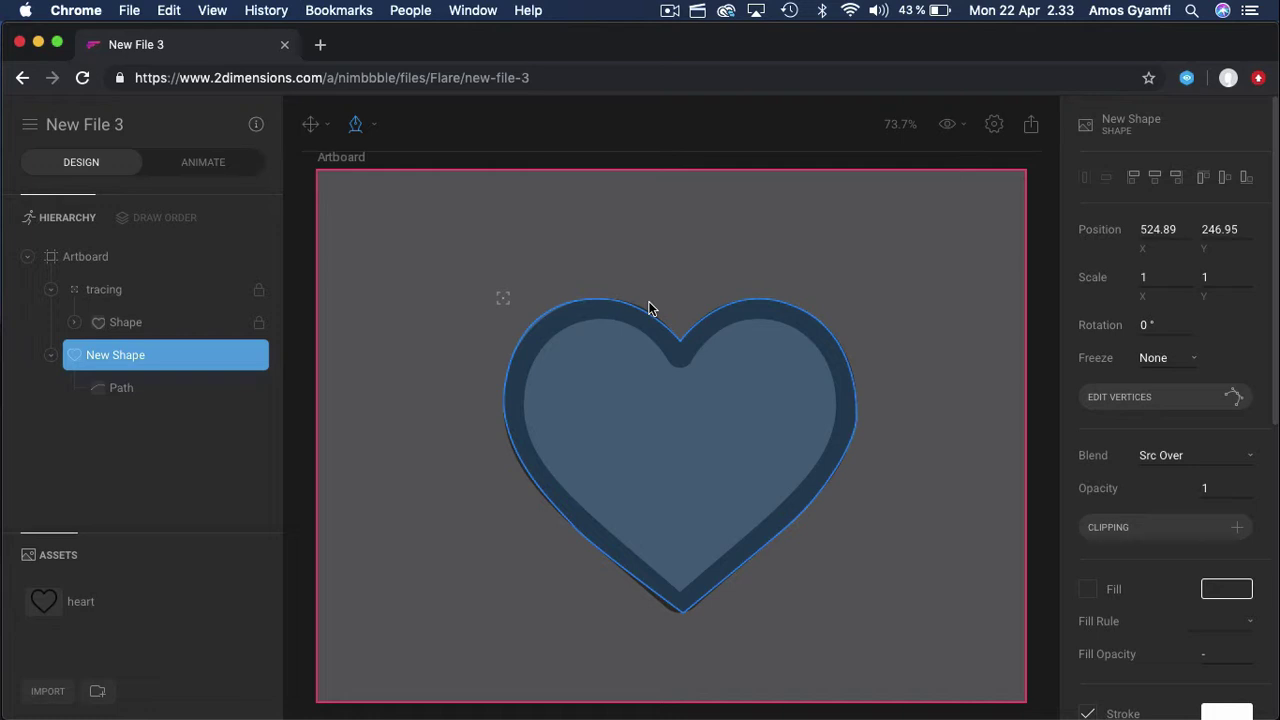
Step: Delete the reference heart used for tracing
scroll(1163, 508, down, 5)
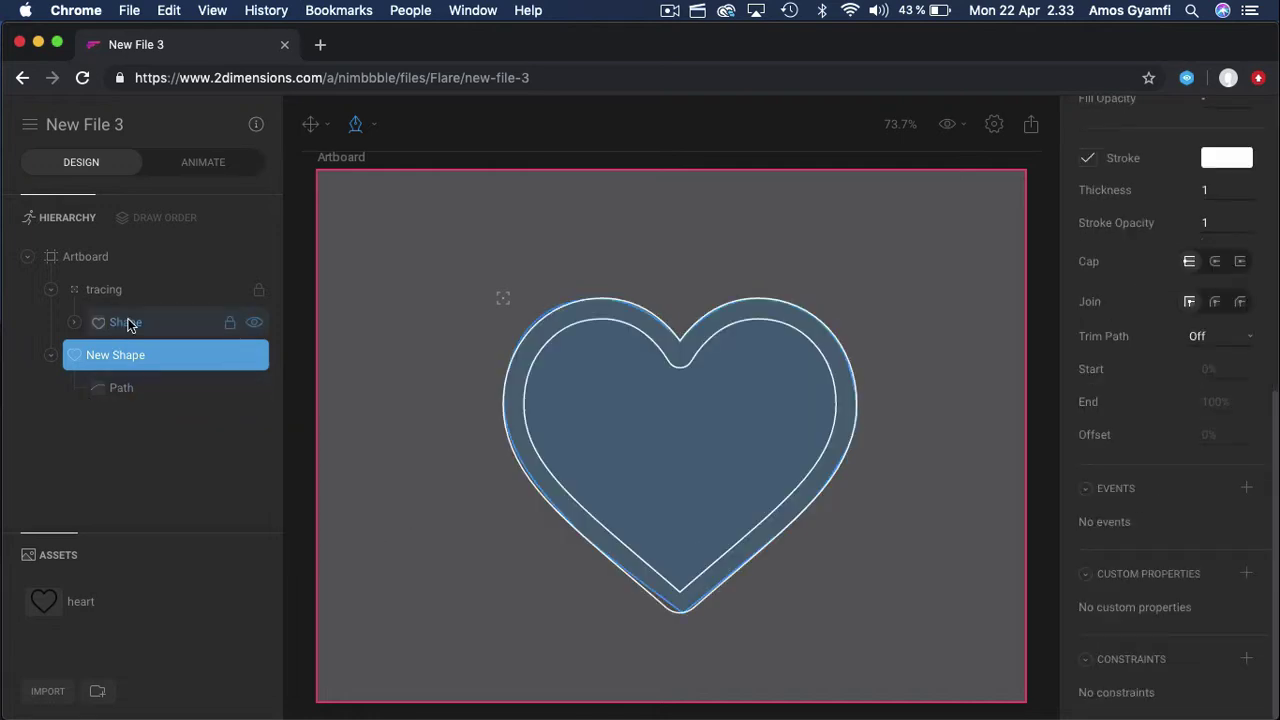
click(144, 327)
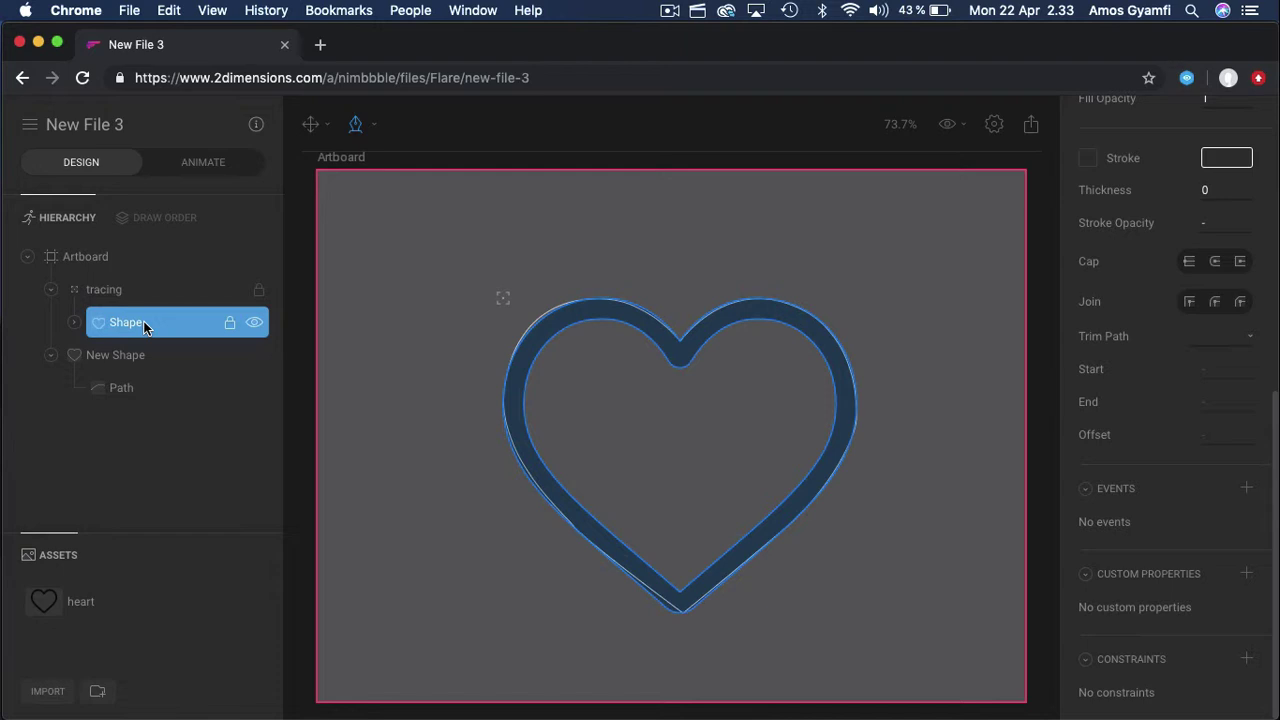
key(Delete)
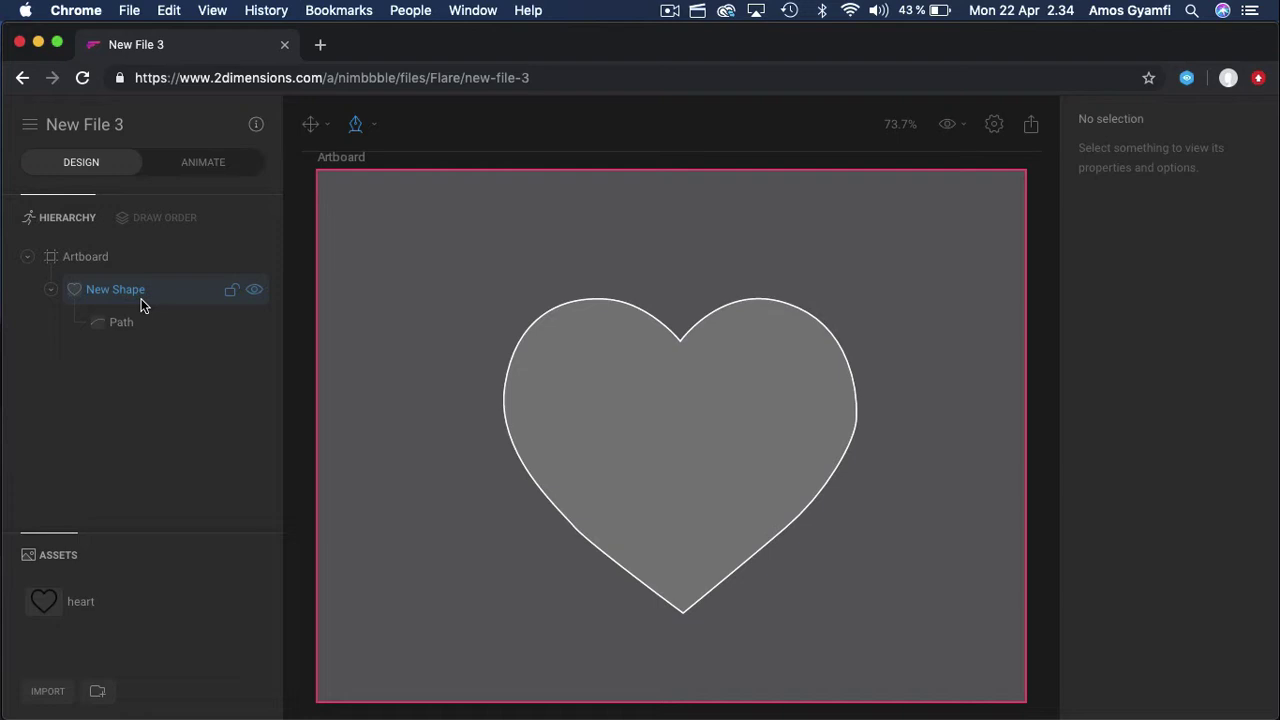
Step: Rename the newly drawn shape as heart
click(143, 295)
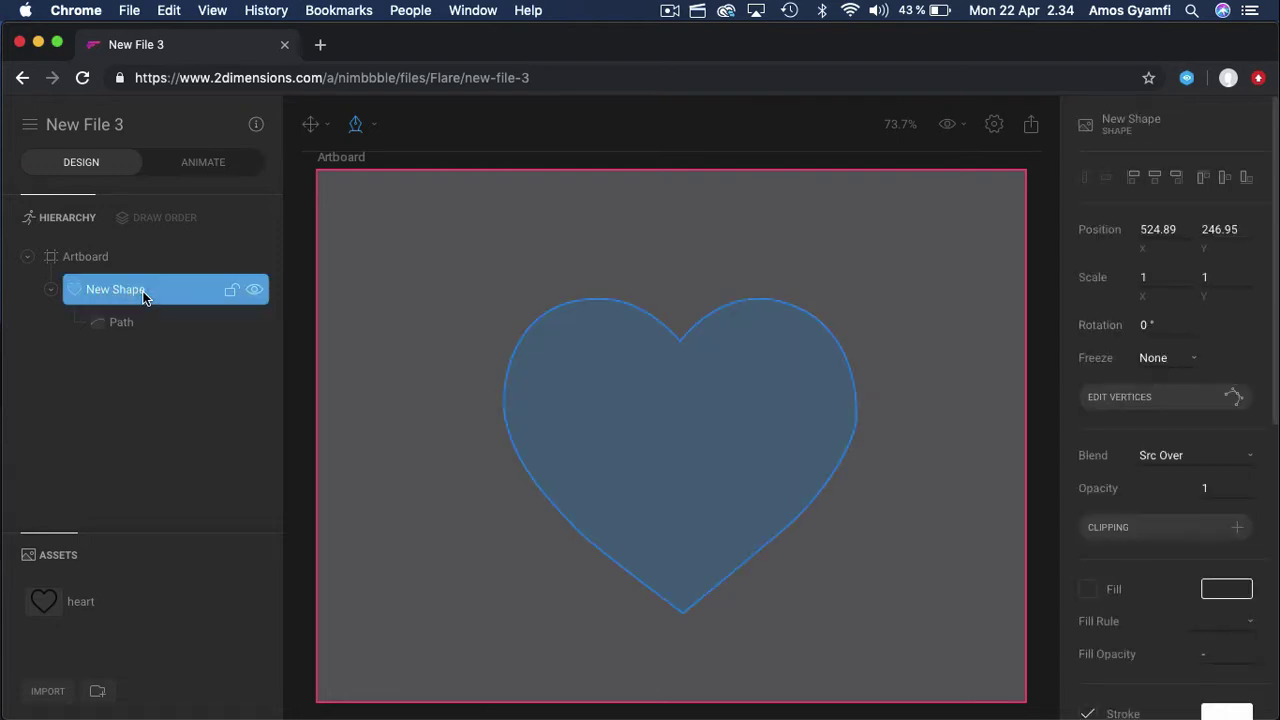
double_click(143, 292)
text(heart)
key(Return)
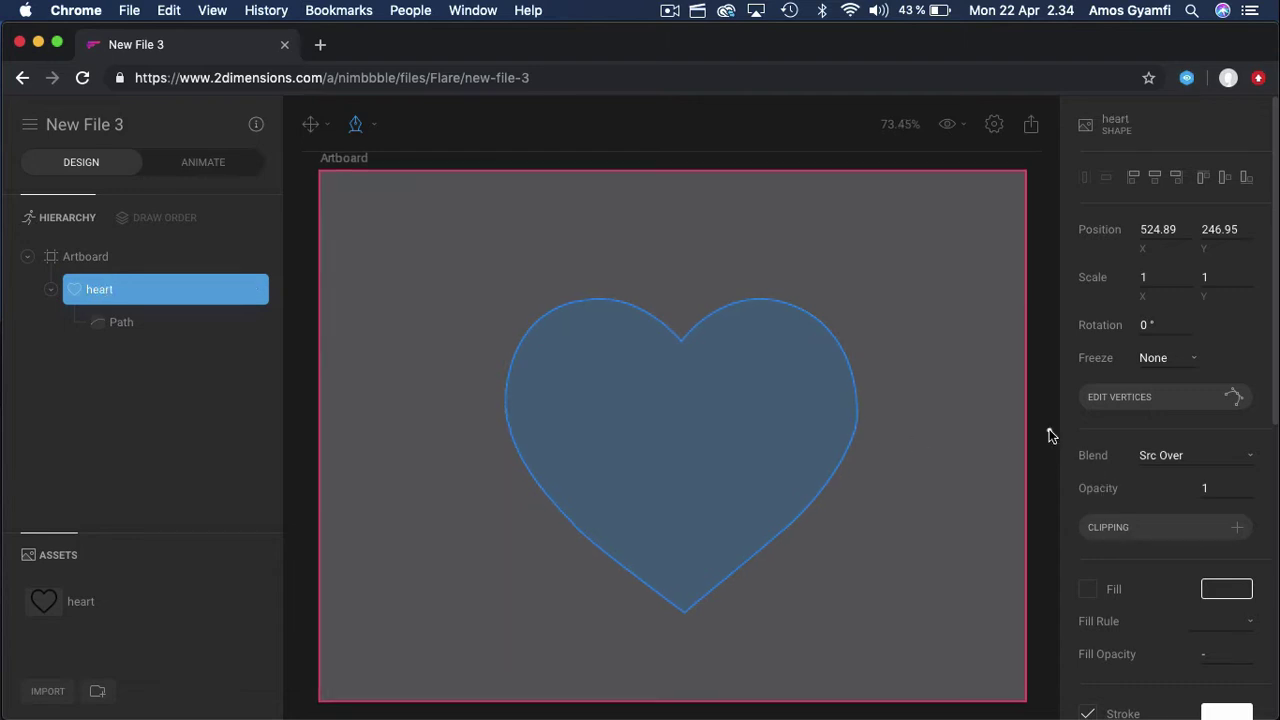
Step: Set the heart's stroke thickness to 20 and its join style to round
scroll(1088, 452, down, 6)
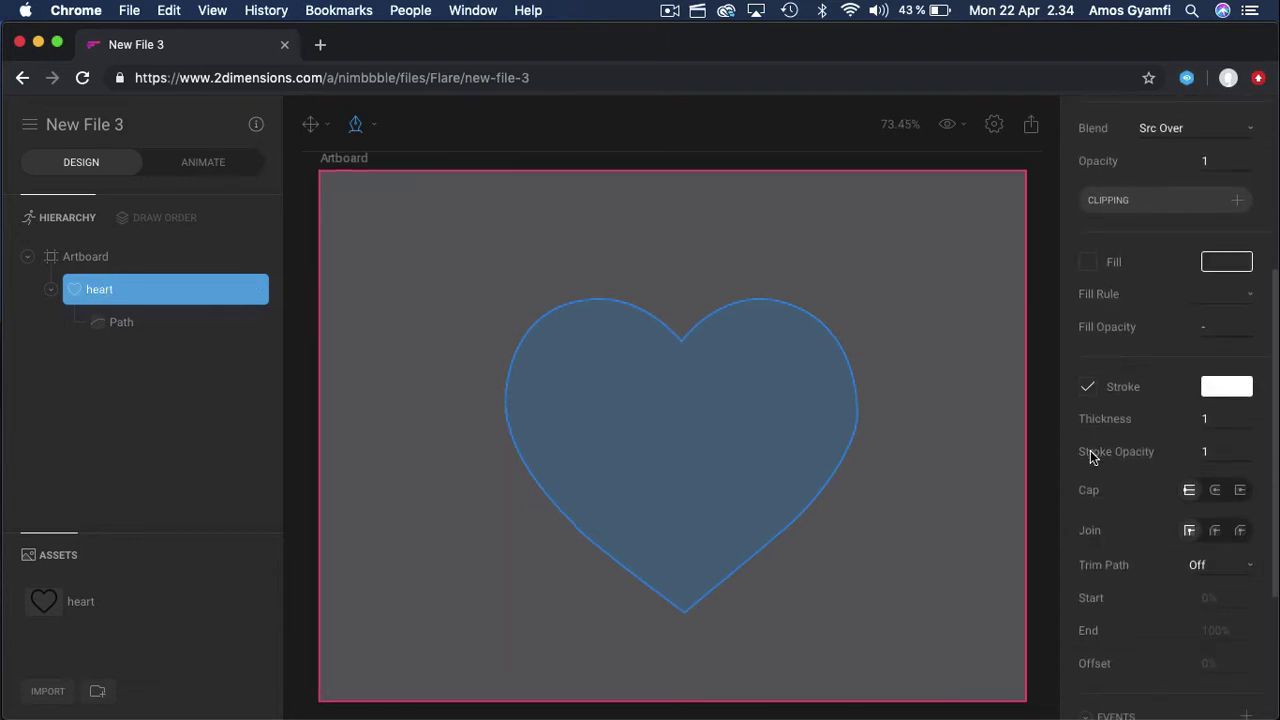
scroll(1089, 453, down, 4)
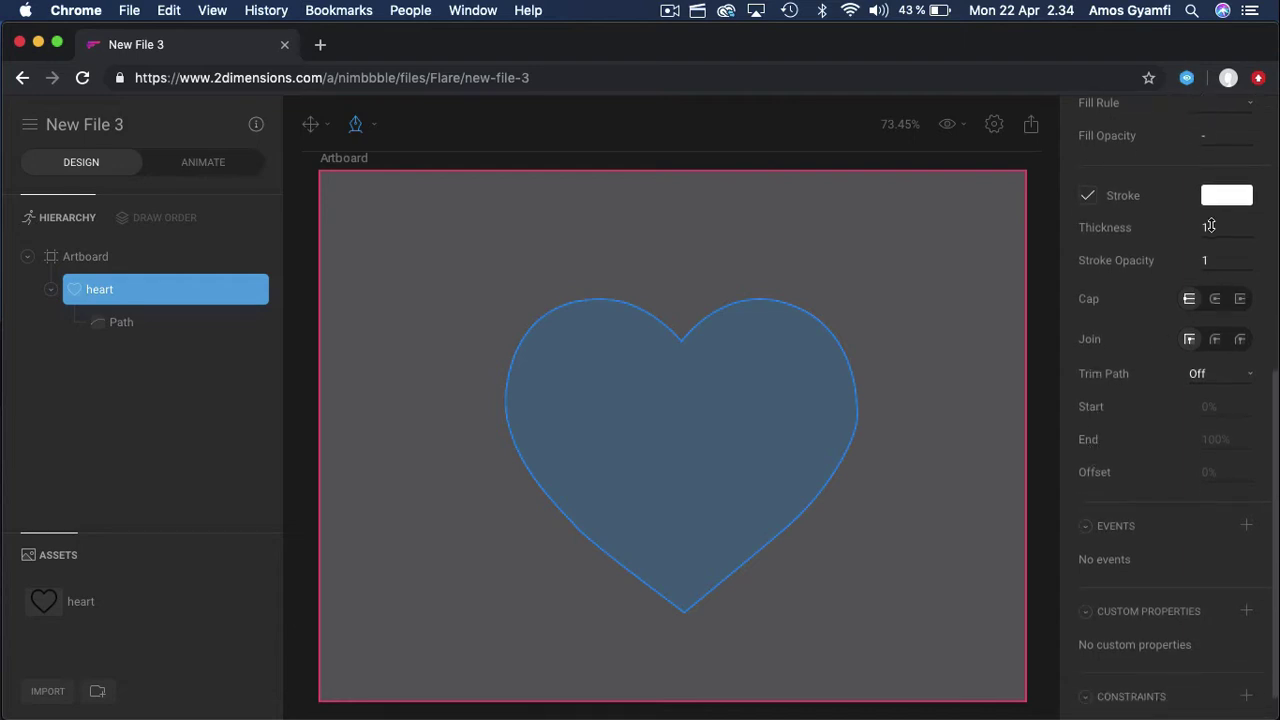
click(1210, 226)
text(20)
key(Return)
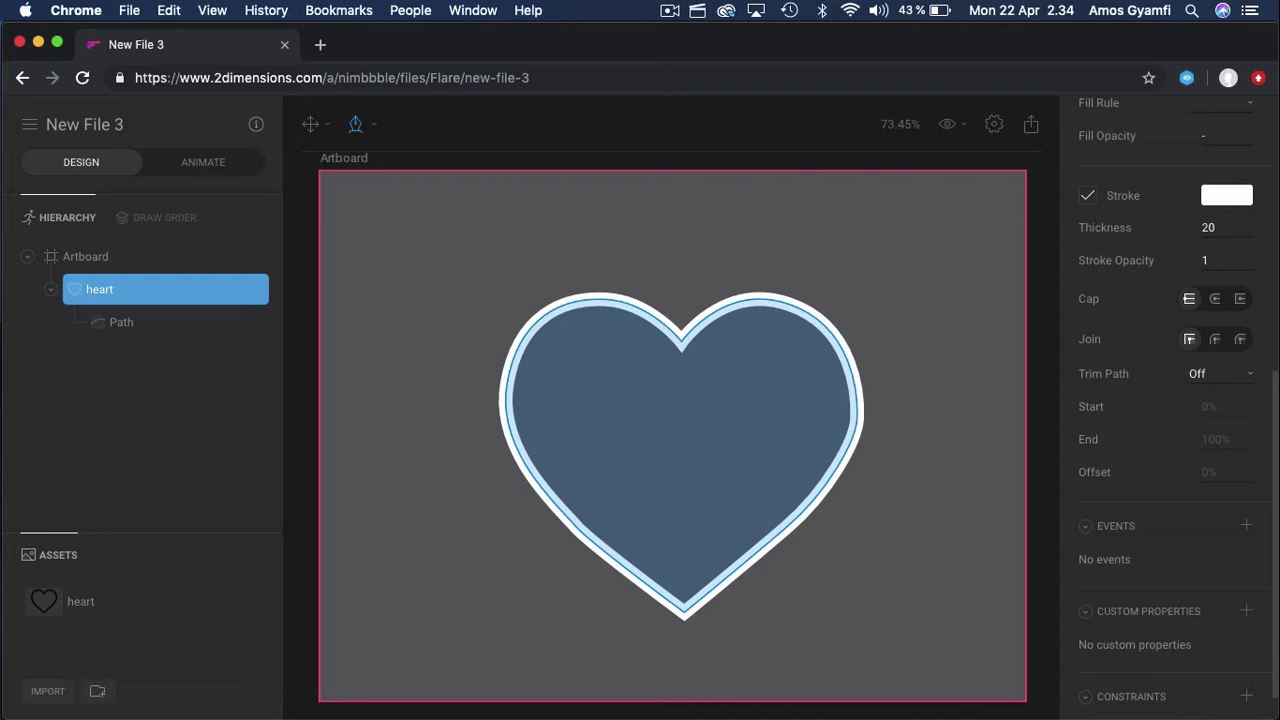
click(1215, 339)
Step: Set the trim path mode of the heart's stroke to Sequential
scroll(1159, 430, down, 1)
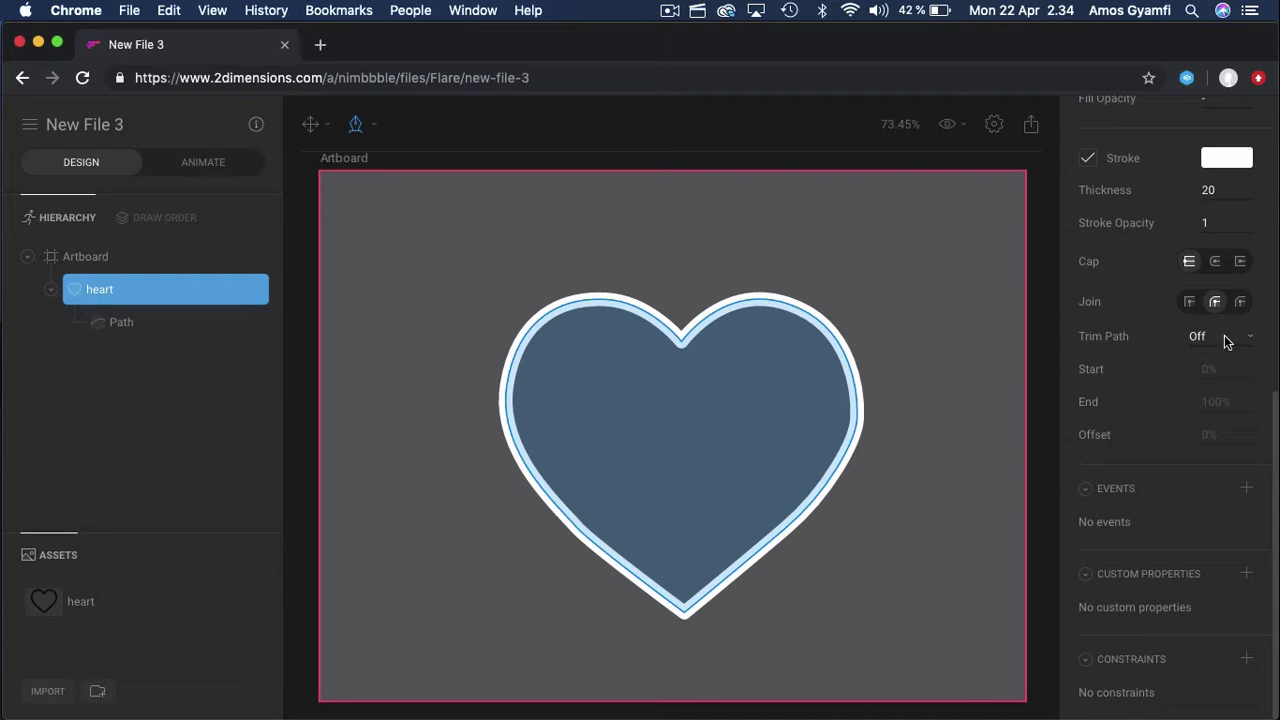
click(1251, 340)
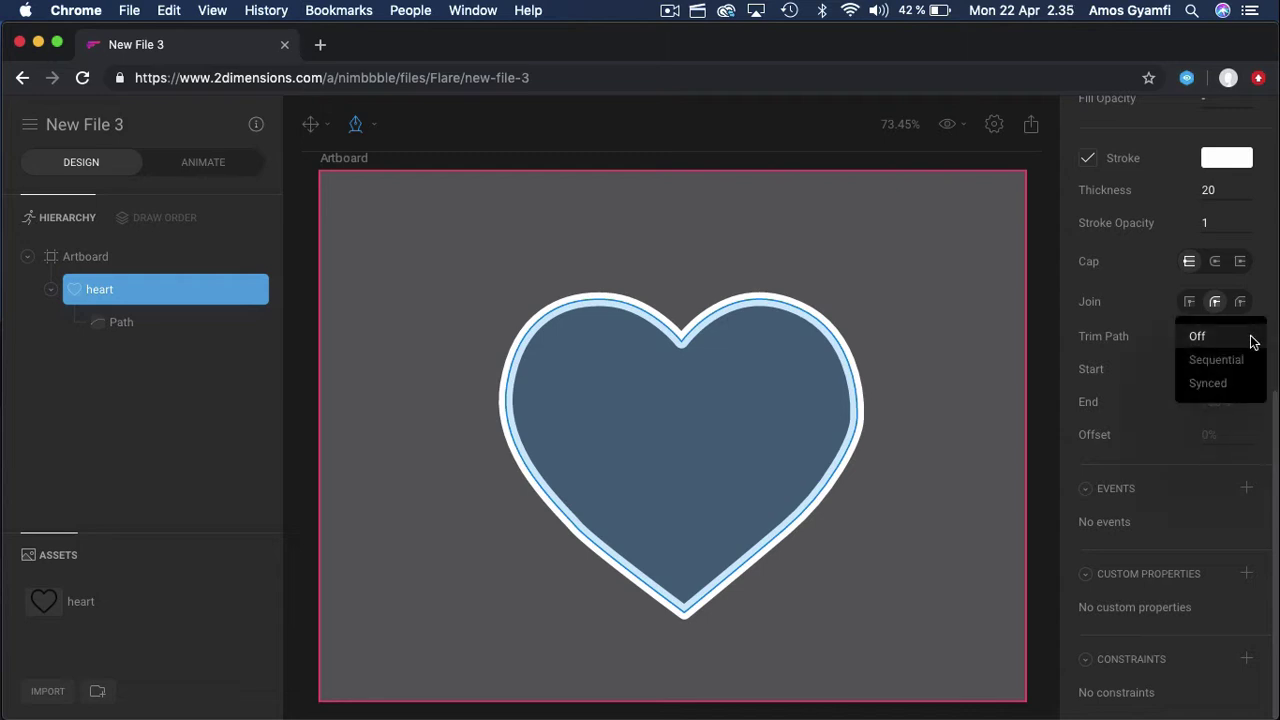
click(1229, 362)
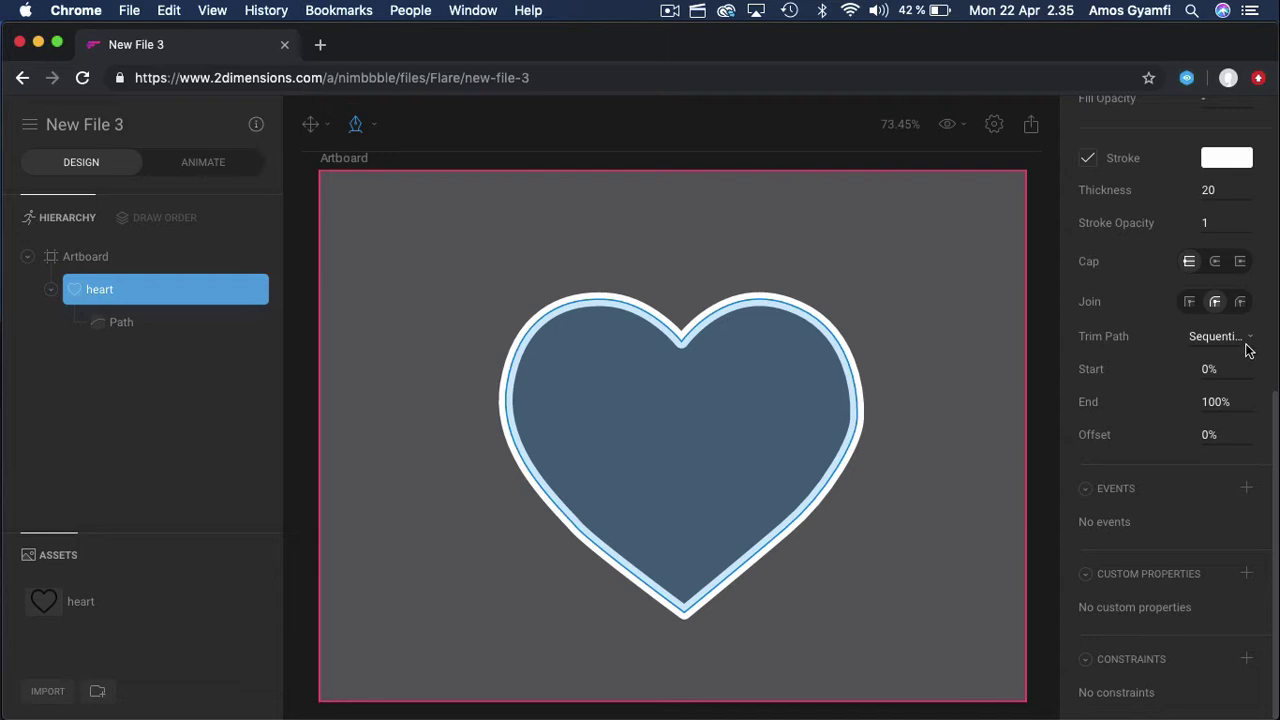
click(1250, 341)
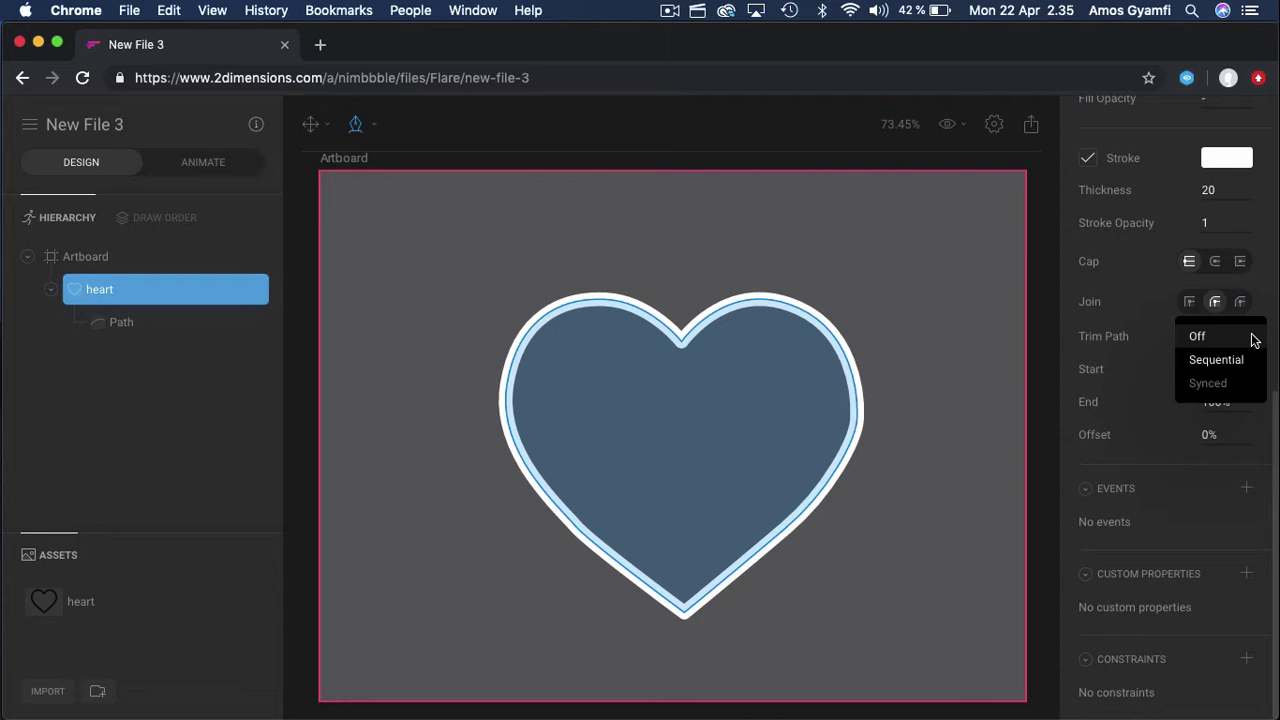
Step: Set the artboard's background color to black, #000000
click(336, 163)
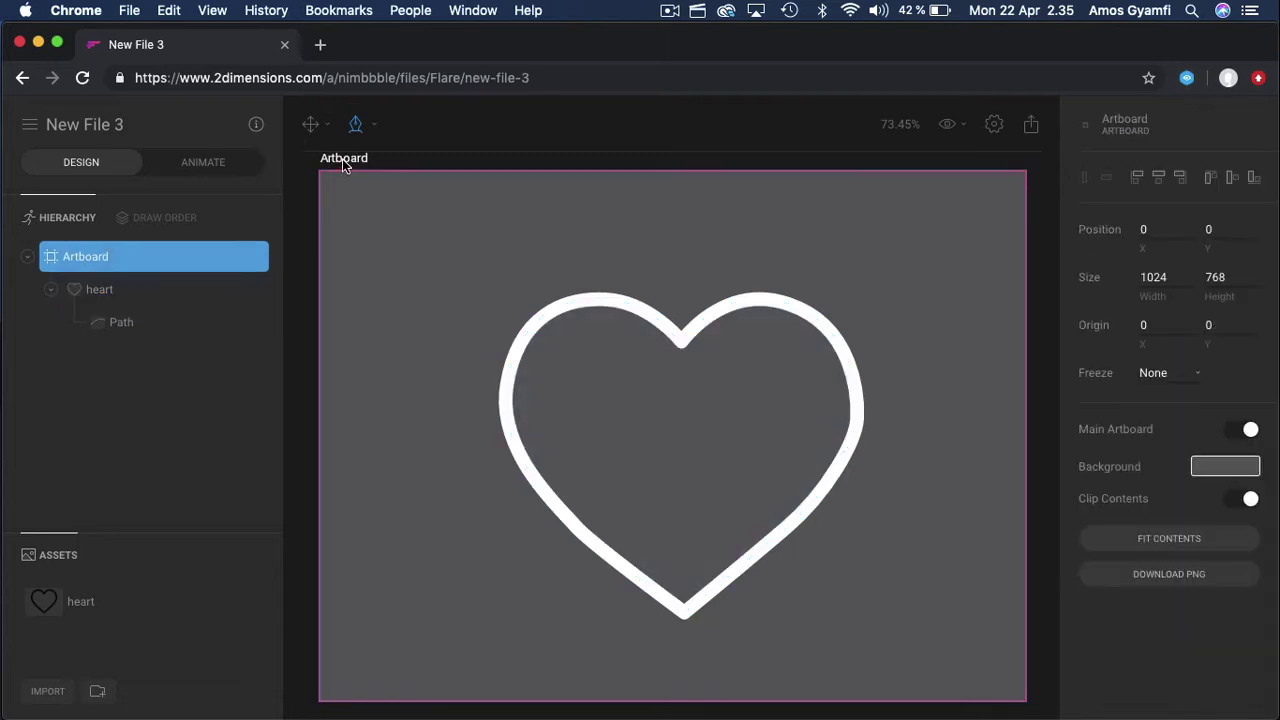
click(1229, 471)
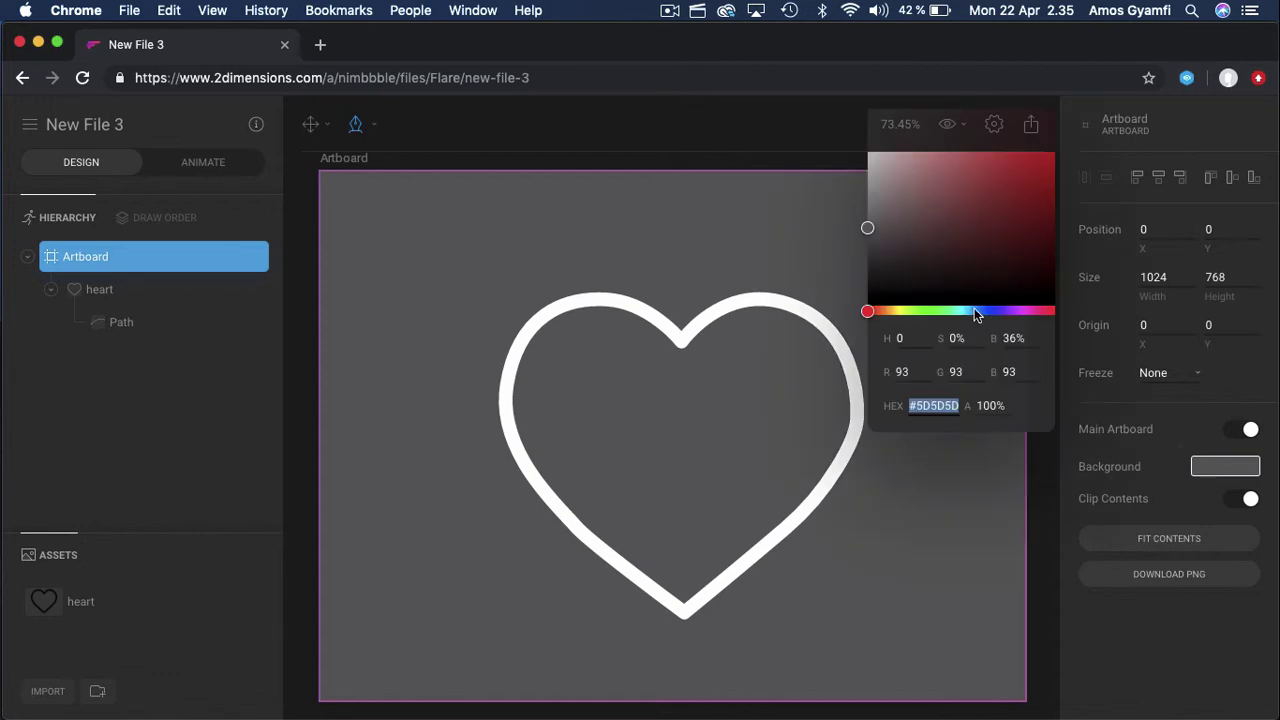
drag(867, 226, 862, 337)
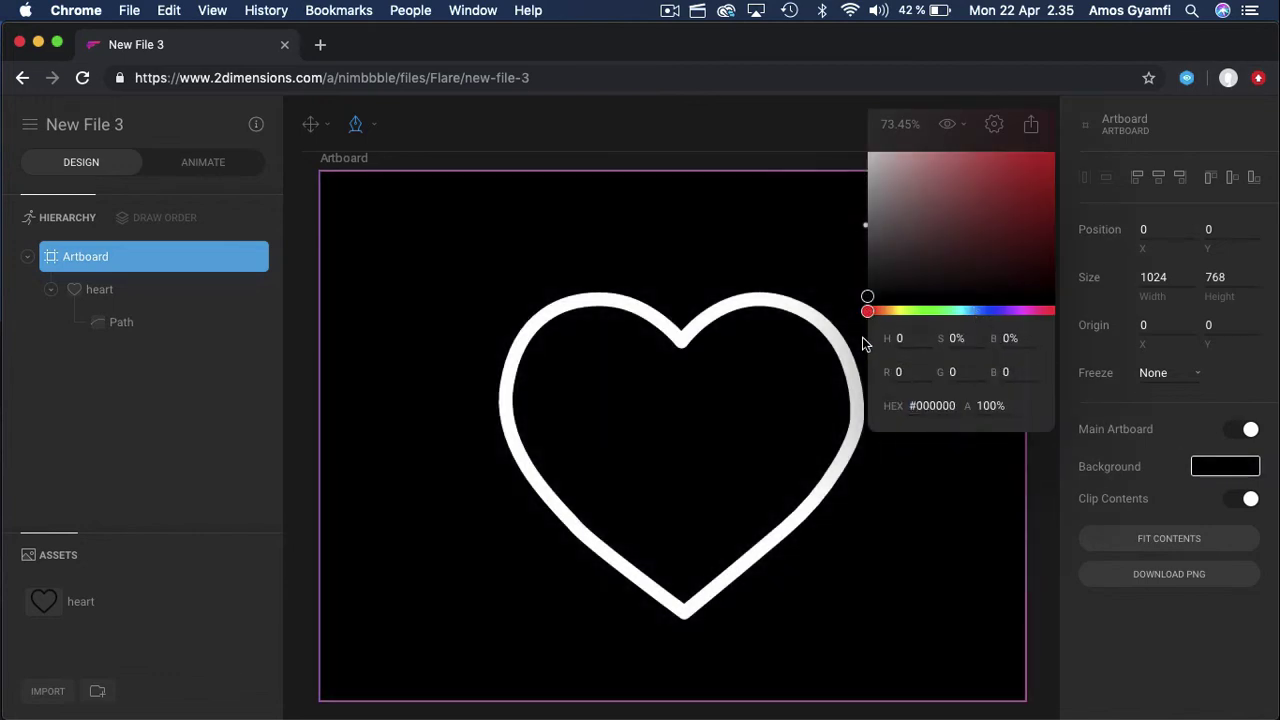
Step: Change the heart's stroke color to red
click(107, 285)
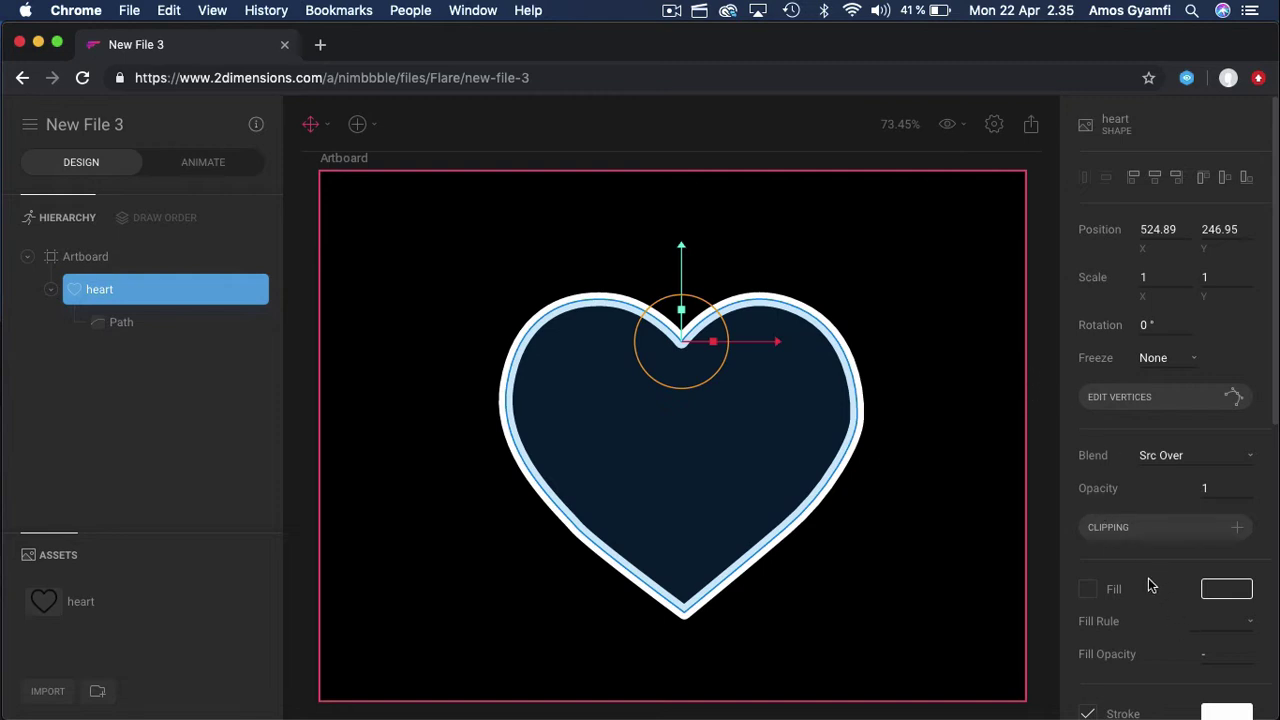
scroll(1148, 585, down, 4)
scroll(1148, 578, down, 2)
click(1227, 411)
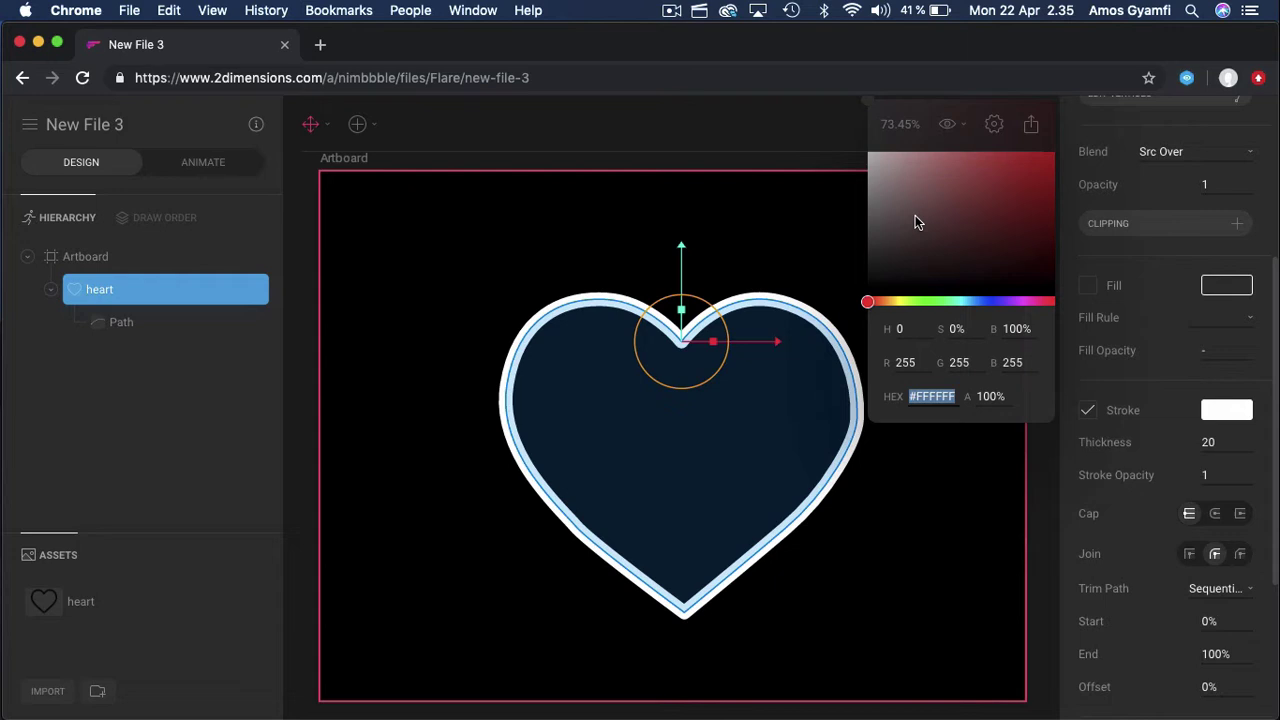
drag(880, 153, 1054, 163)
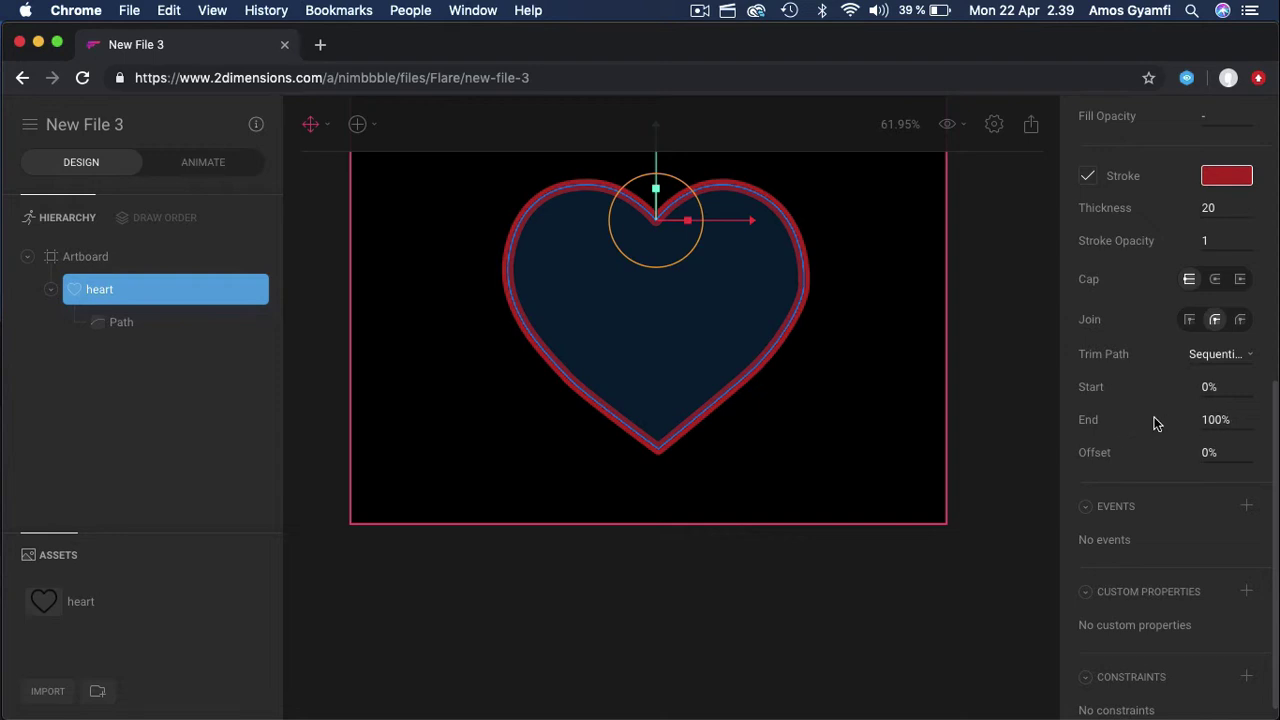
Step: Set the end of the heart stroke's trim path to 96% to open a small gap in the outline
click(1226, 418)
text(96)
key(Return)
click(866, 266)
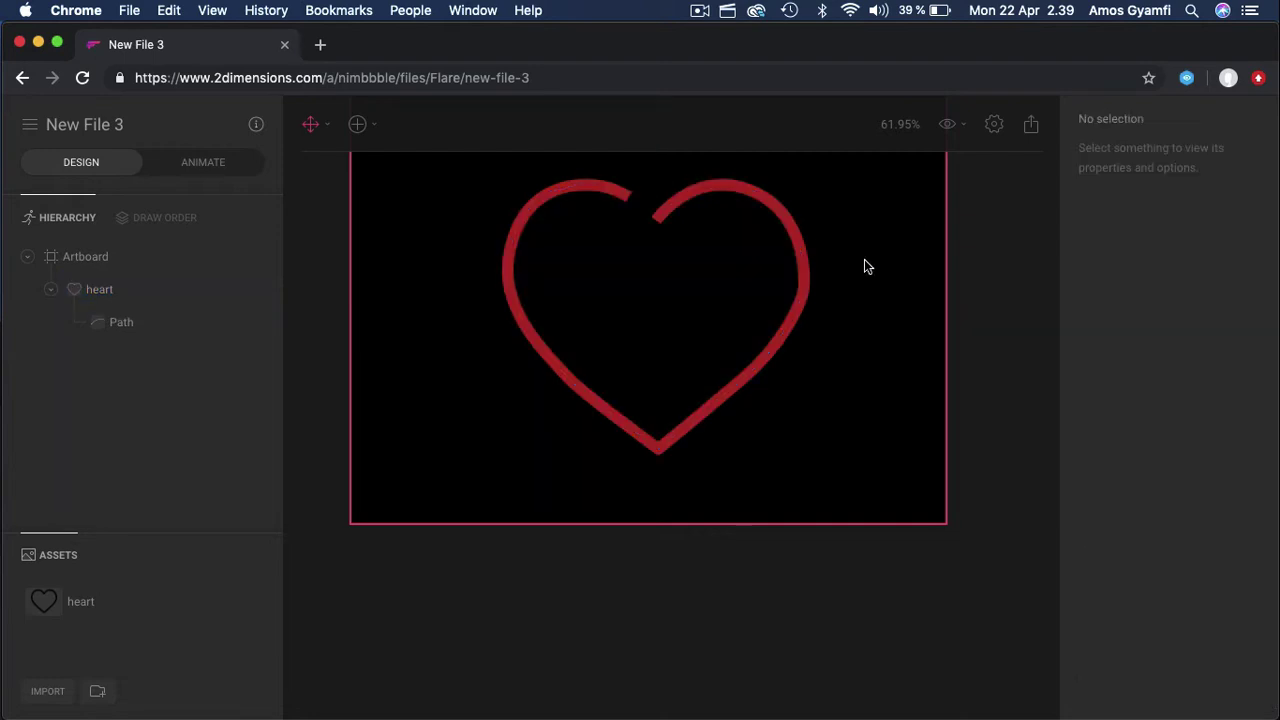
Step: Set the cap style of the heart's stroke to round
click(786, 222)
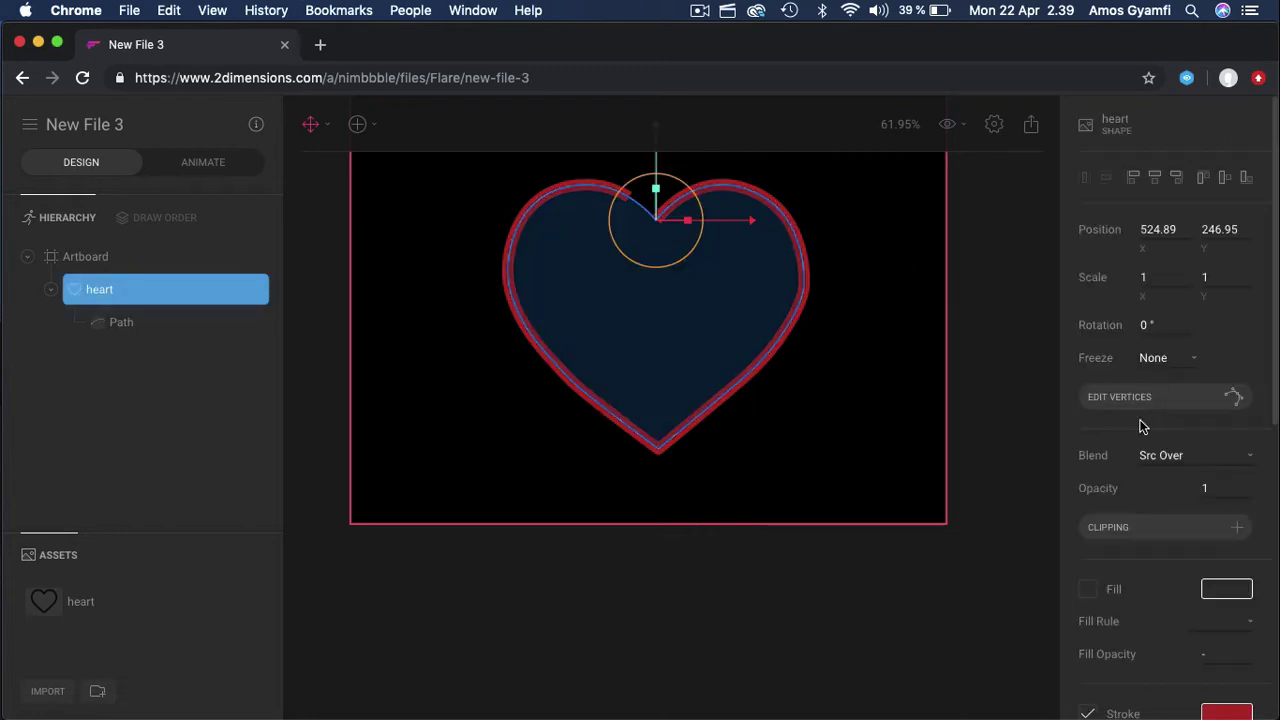
scroll(1140, 425, down, 2)
scroll(1142, 426, up, 2)
scroll(1143, 427, down, 10)
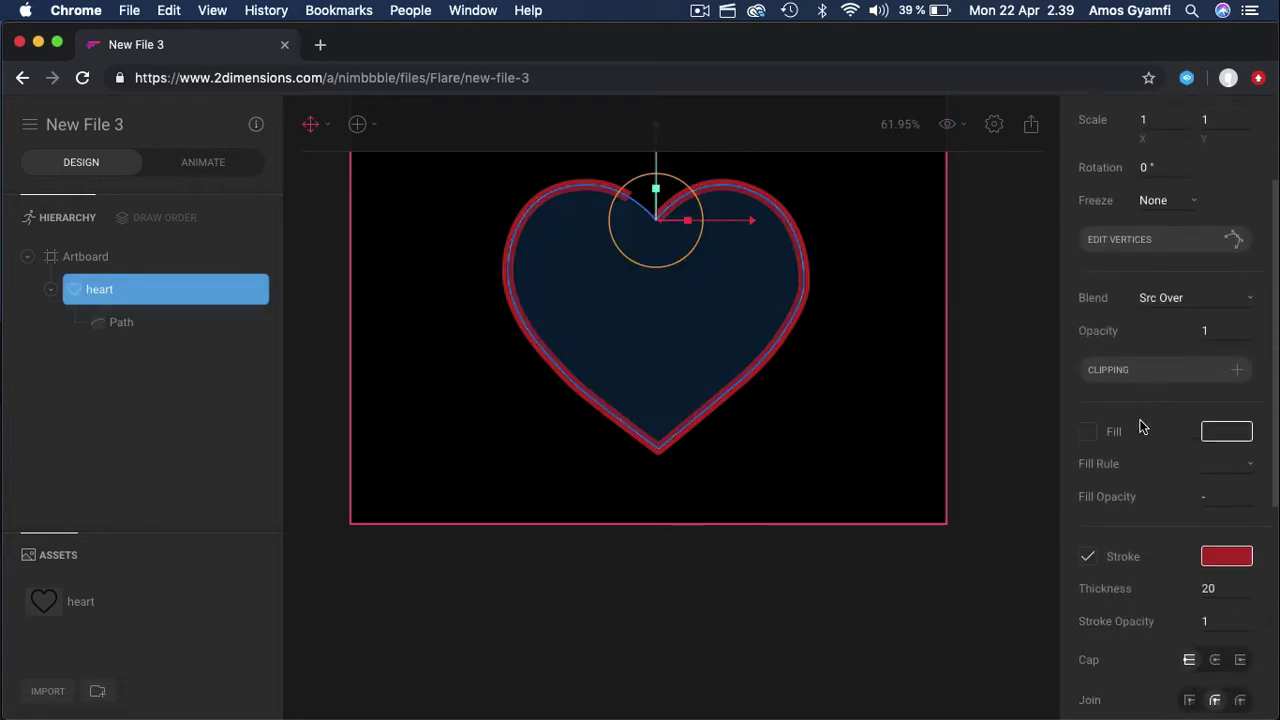
scroll(1143, 427, down, 2)
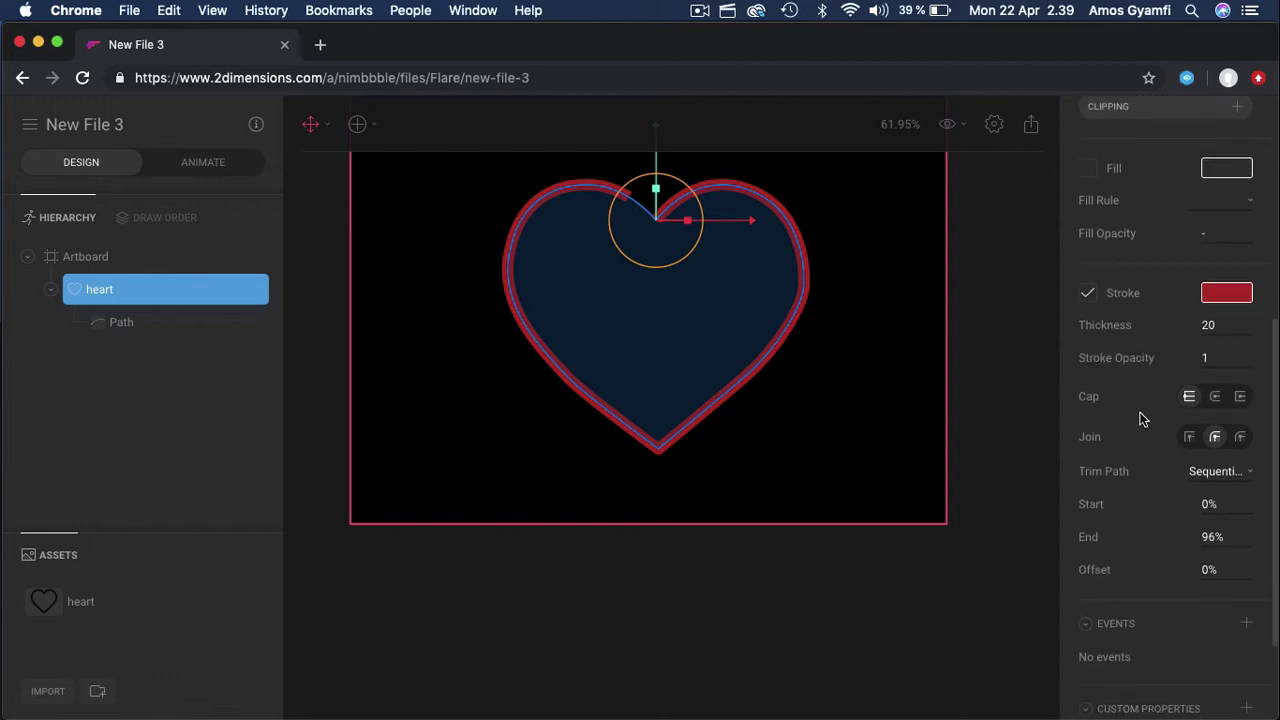
click(1215, 359)
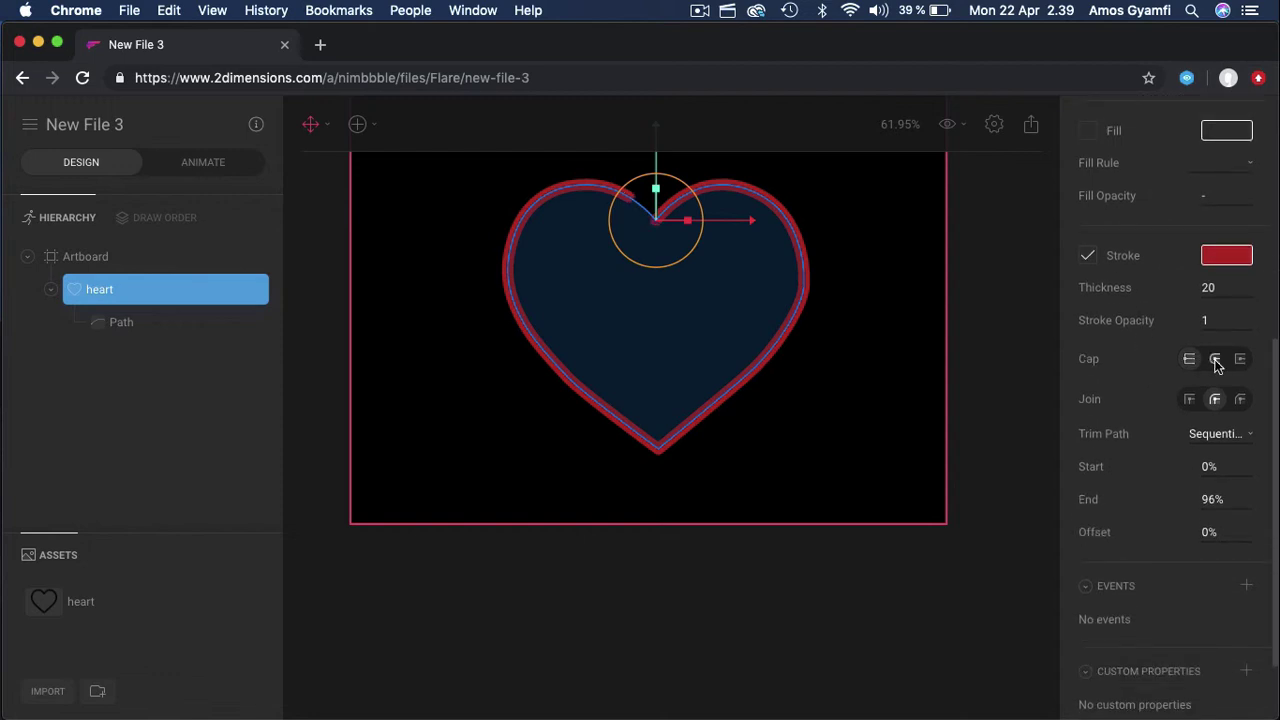
click(777, 306)
click(792, 316)
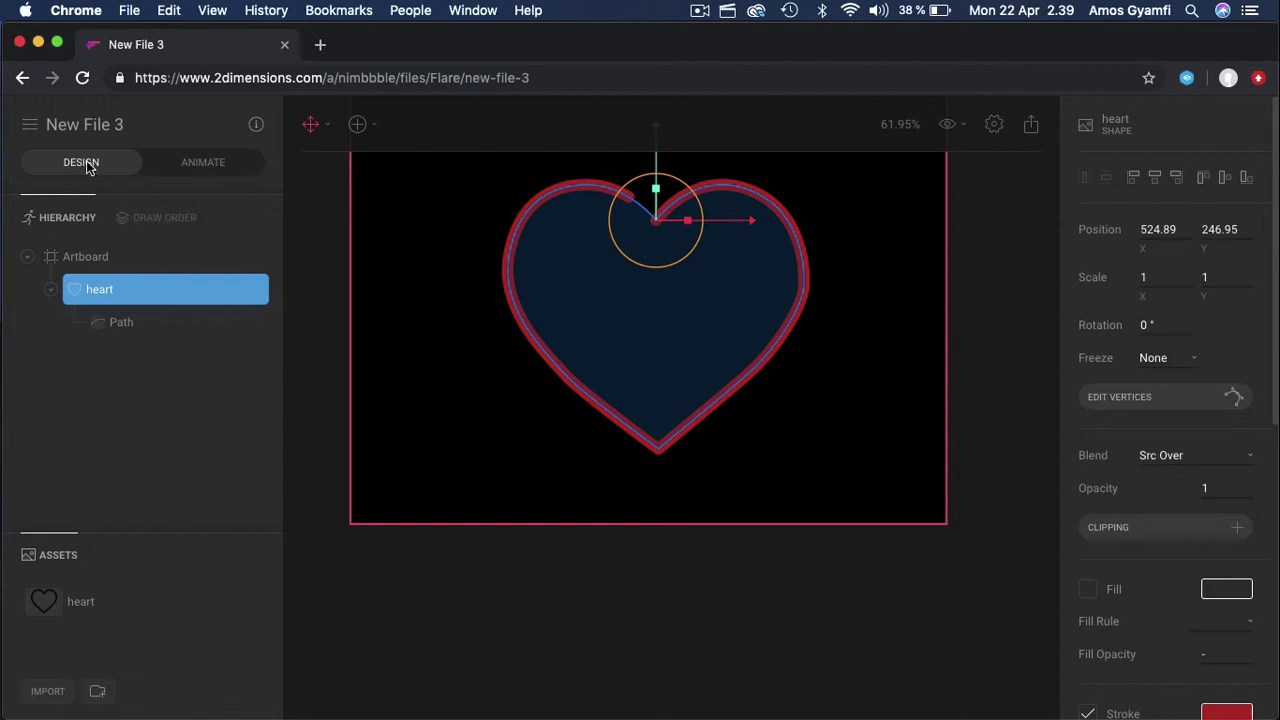
Step: Switch to animation mode and key the heart's trim path offset of 0% at 00:00:00
click(210, 163)
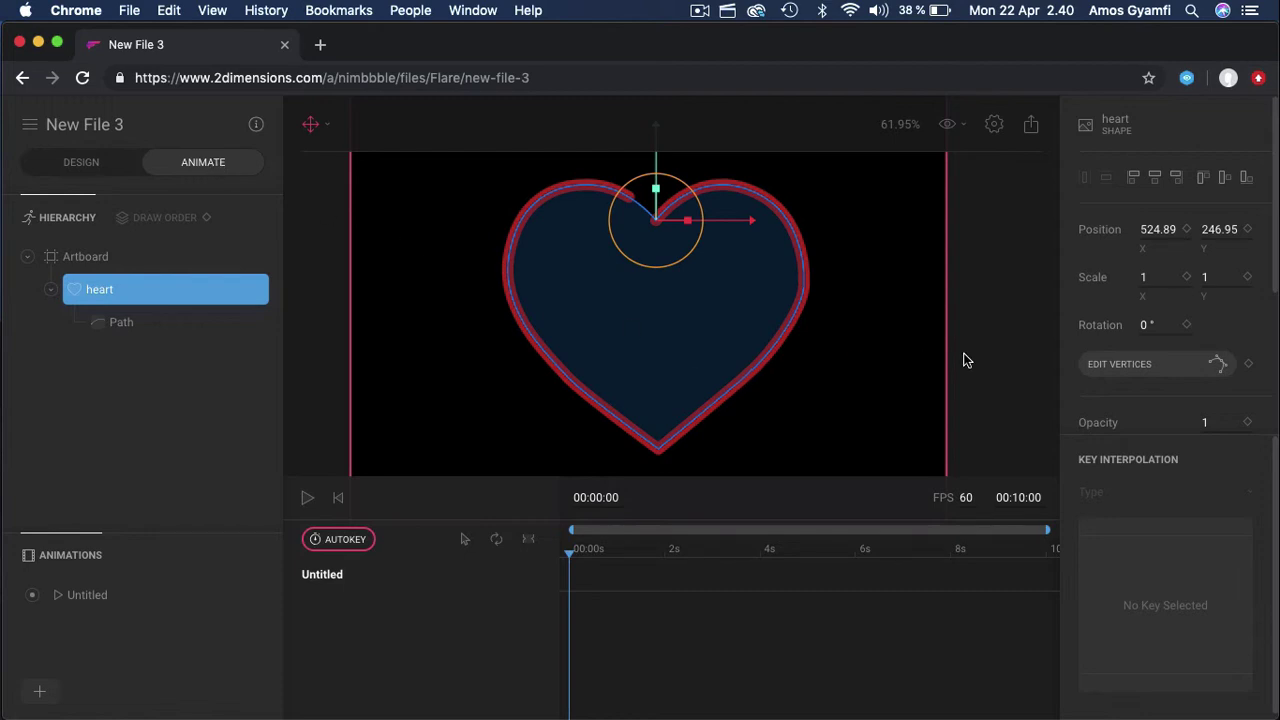
scroll(1091, 386, down, 5)
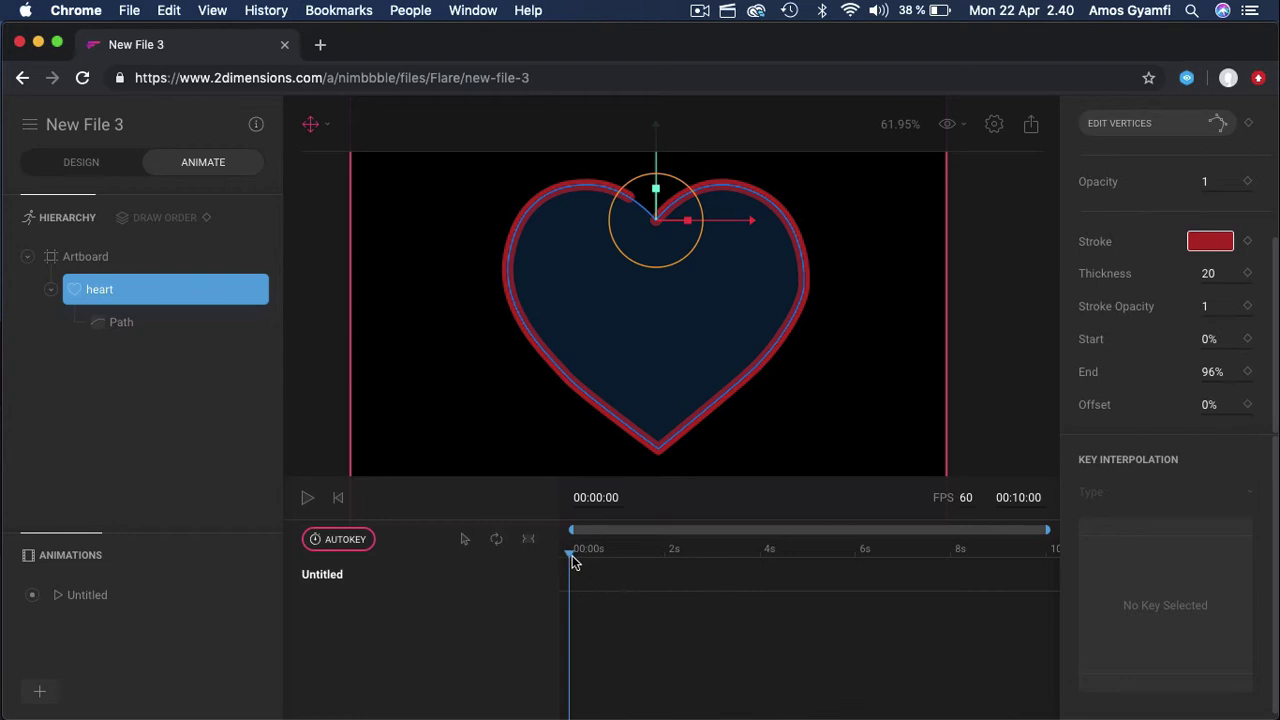
click(1248, 405)
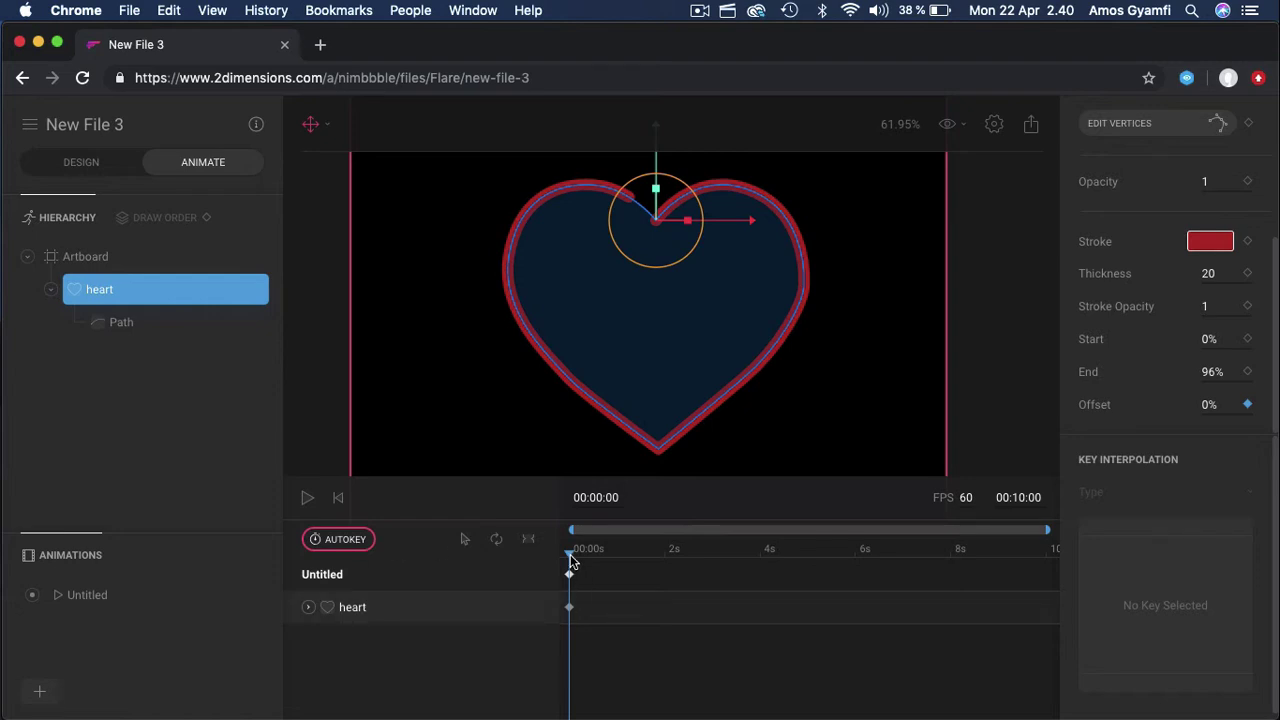
Step: Key the heart's trim path offset at 100% at 00:04:00 on the timeline
mouse_move(570, 554)
mouse_down()
mouse_move(713, 545)
mouse_move(760, 527)
mouse_up()
click(1212, 404)
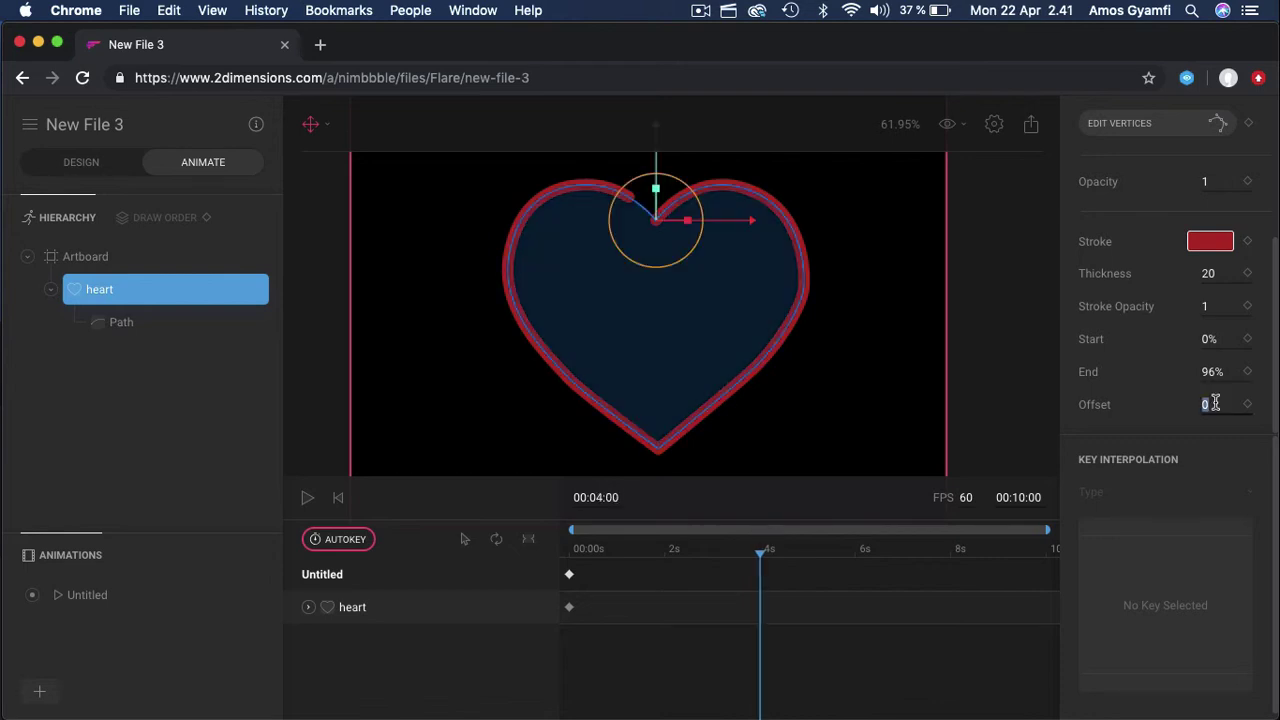
text(100)
click(1247, 405)
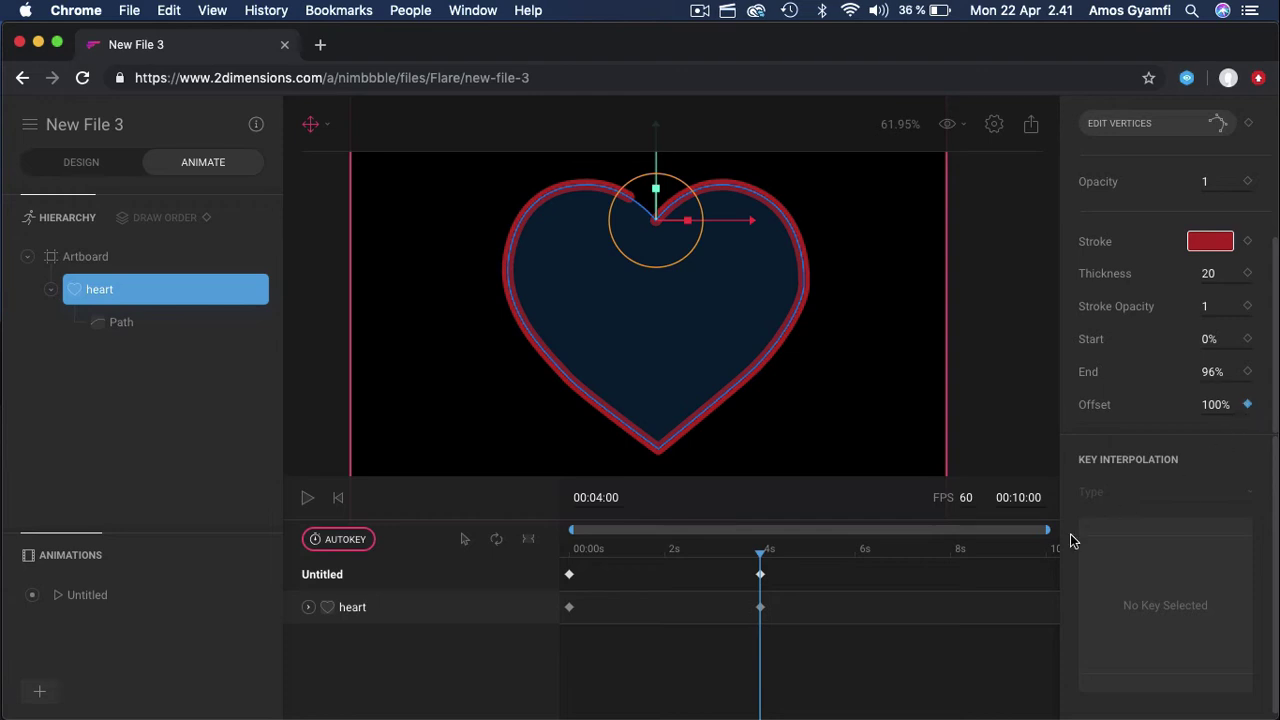
Step: Play the heart animation from the start to check the gap's movement around the outline
mouse_move(762, 555)
mouse_down()
mouse_move(593, 577)
mouse_move(623, 560)
mouse_move(757, 563)
mouse_move(569, 572)
mouse_move(760, 563)
mouse_move(549, 559)
mouse_up()
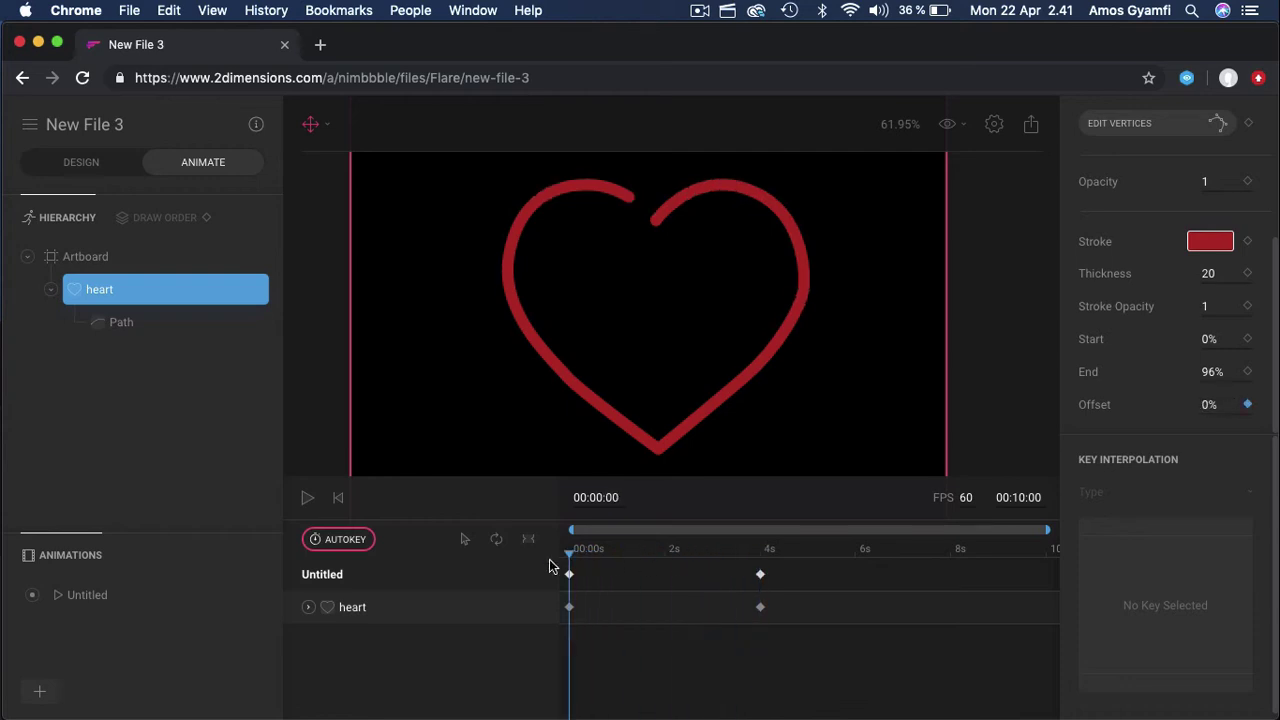
click(306, 499)
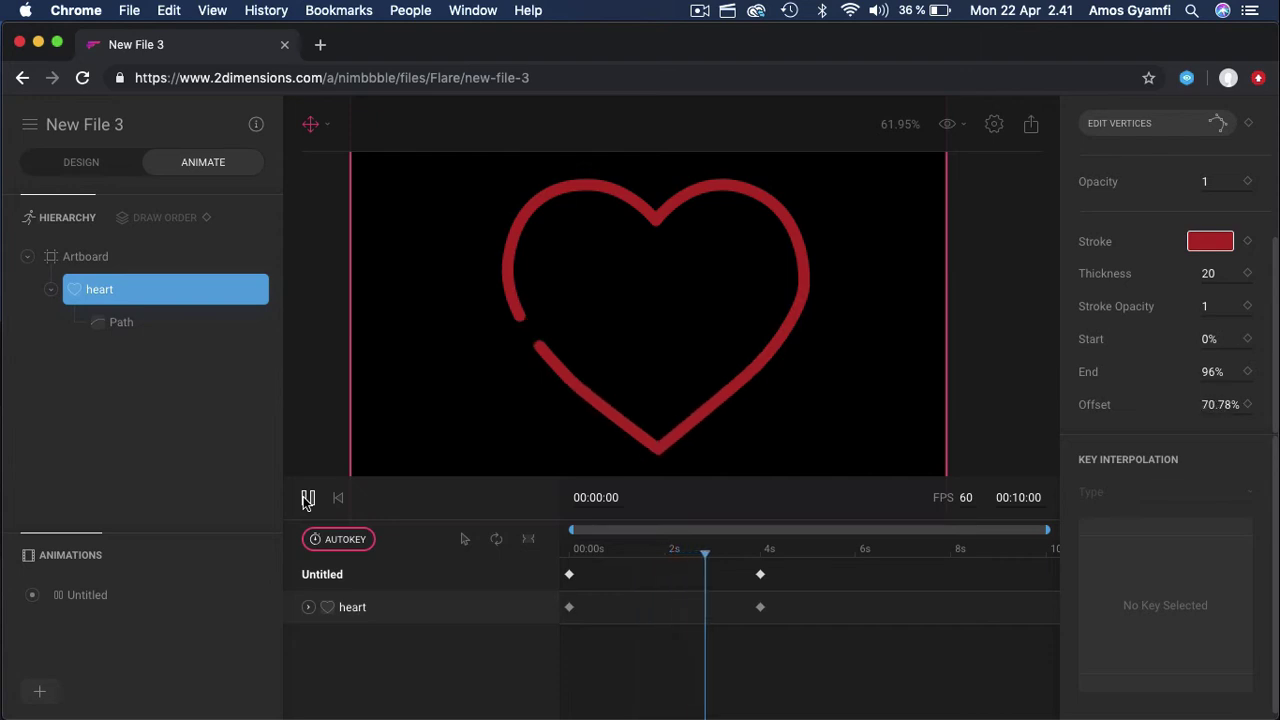
click(307, 499)
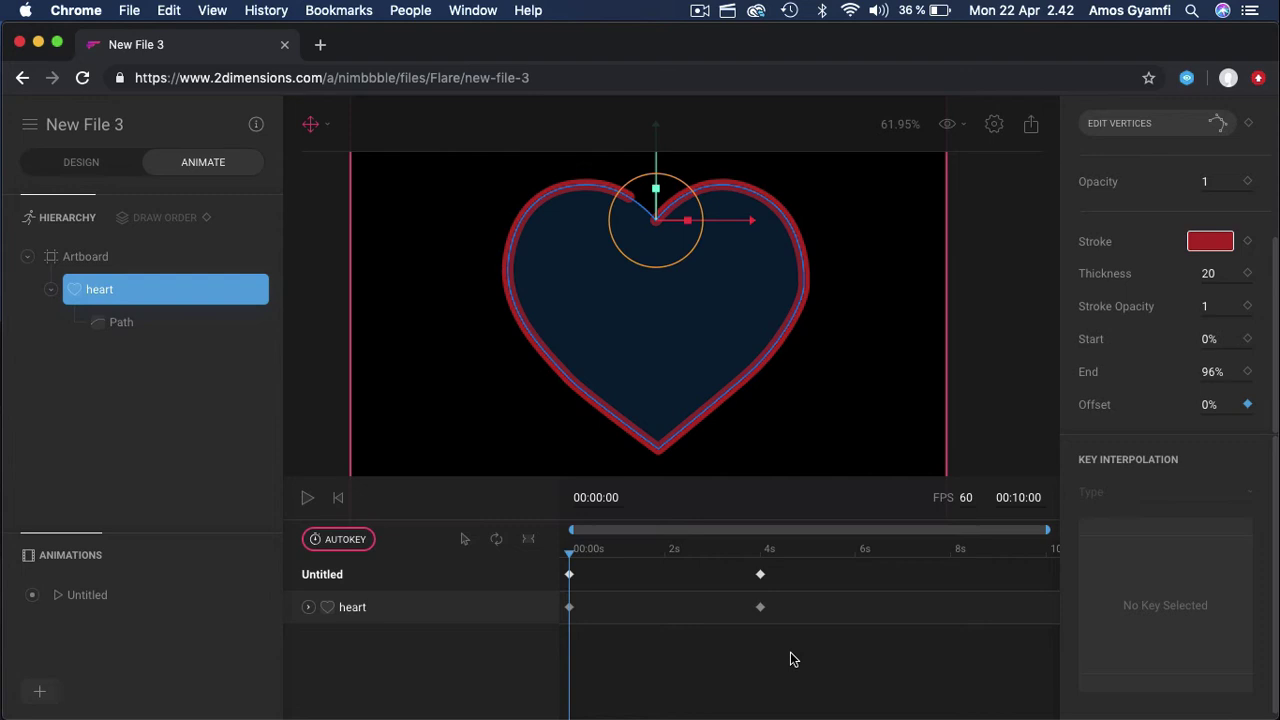
Step: Move the heart's second offset keyframe to about 2 seconds, preview the speed, and shorten the playback range to end at that keyframe
mouse_move(787, 640)
mouse_down()
mouse_move(744, 592)
mouse_move(734, 553)
mouse_move(665, 572)
mouse_up()
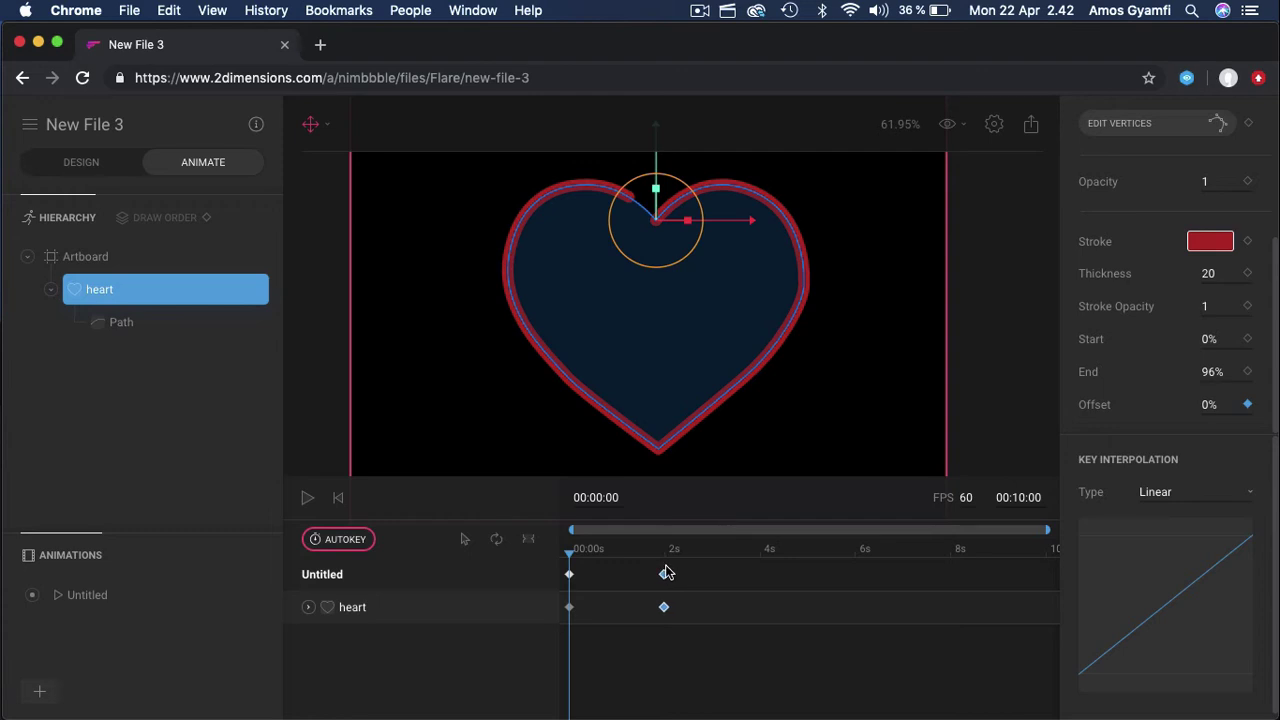
click(308, 497)
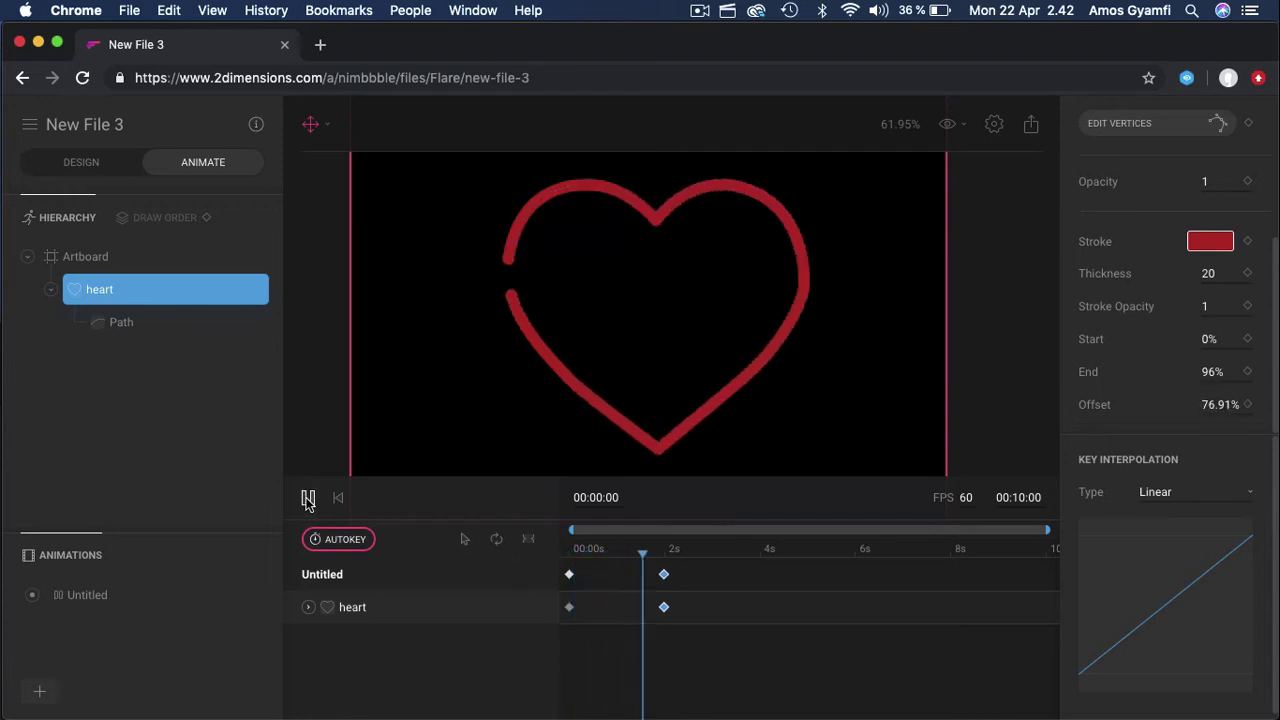
click(308, 497)
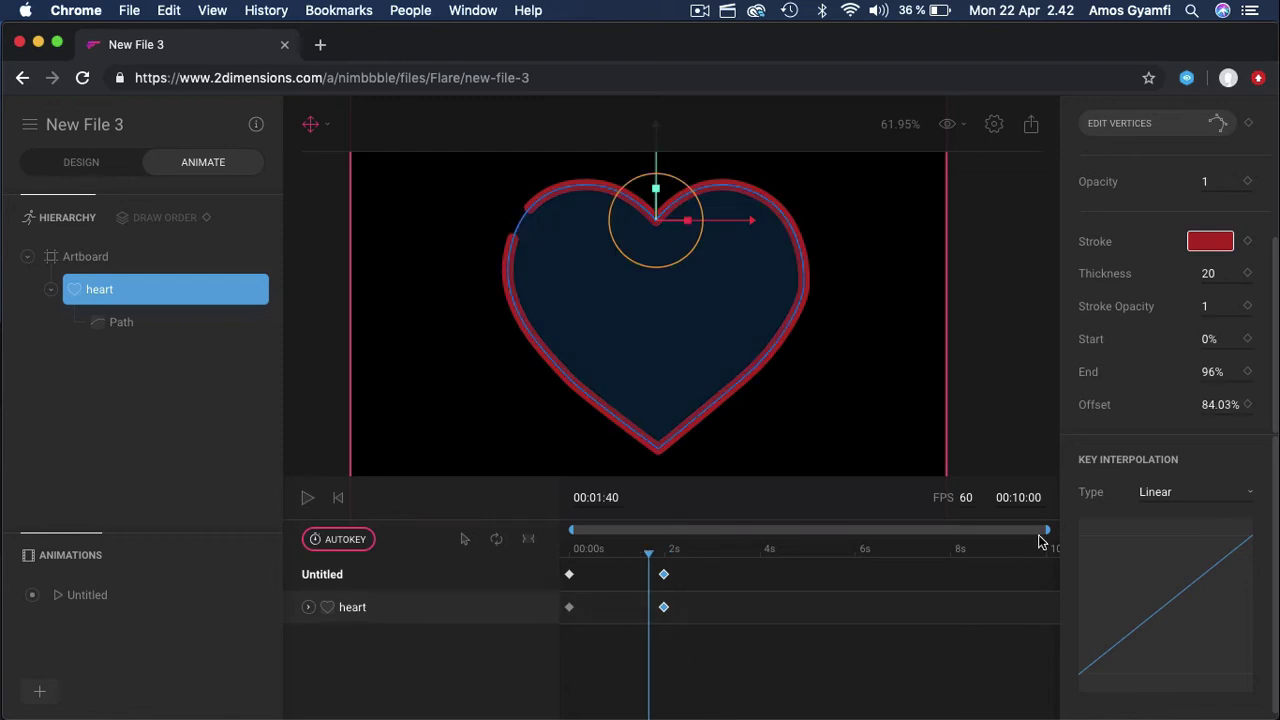
drag(1043, 531, 782, 531)
click(779, 552)
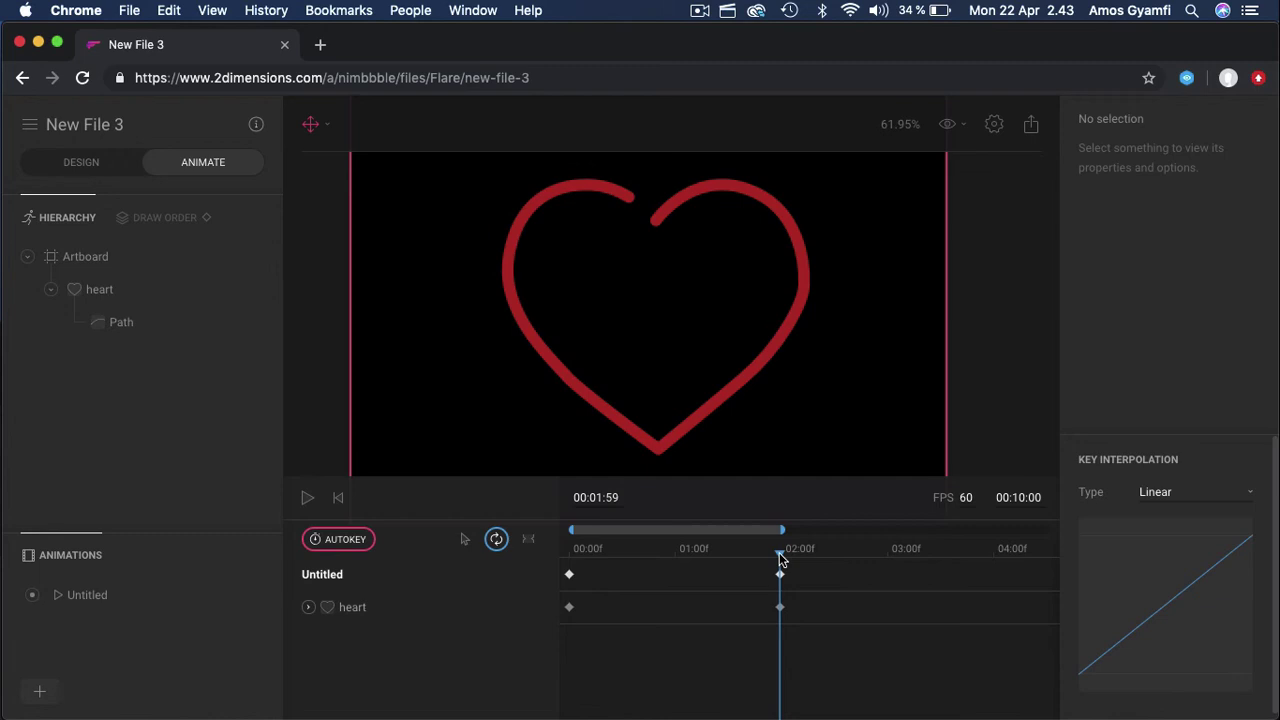
Step: Set the animation's total duration to 00:02:00 and preview the playback
click(1024, 498)
click(1024, 499)
key(BackSpace)
key(BackSpace)
text(02)
key(Return)
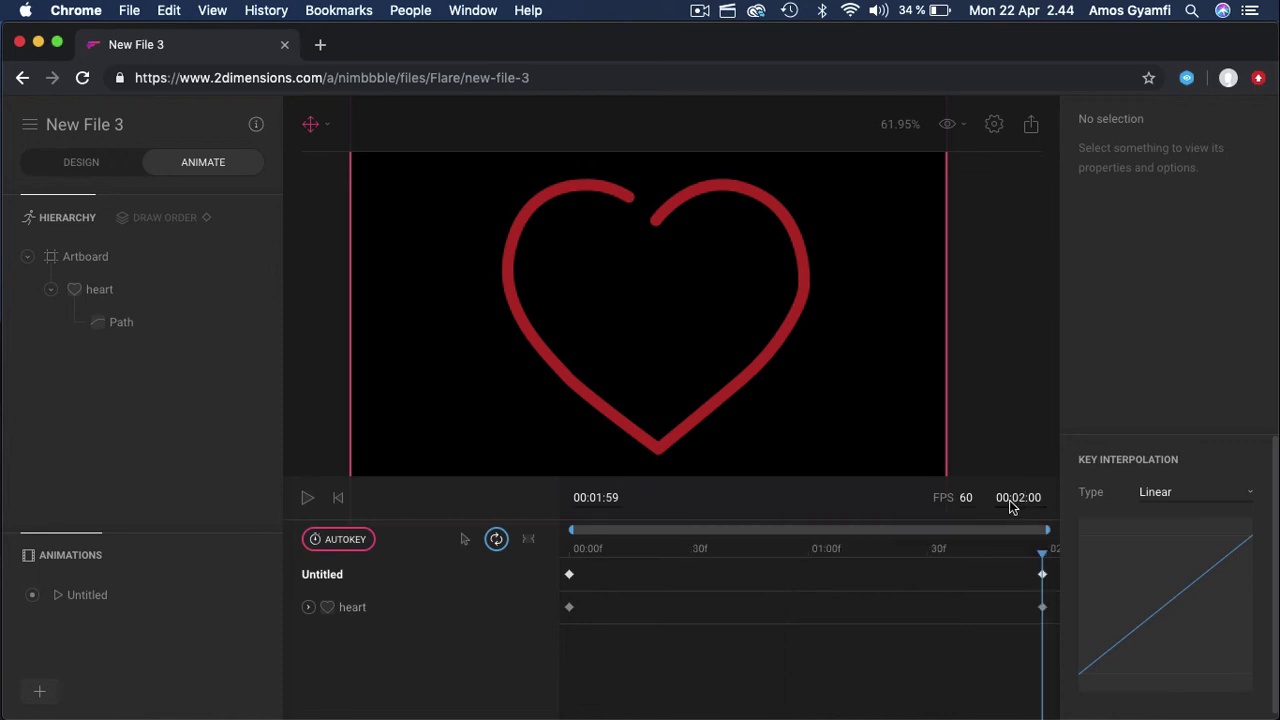
click(308, 499)
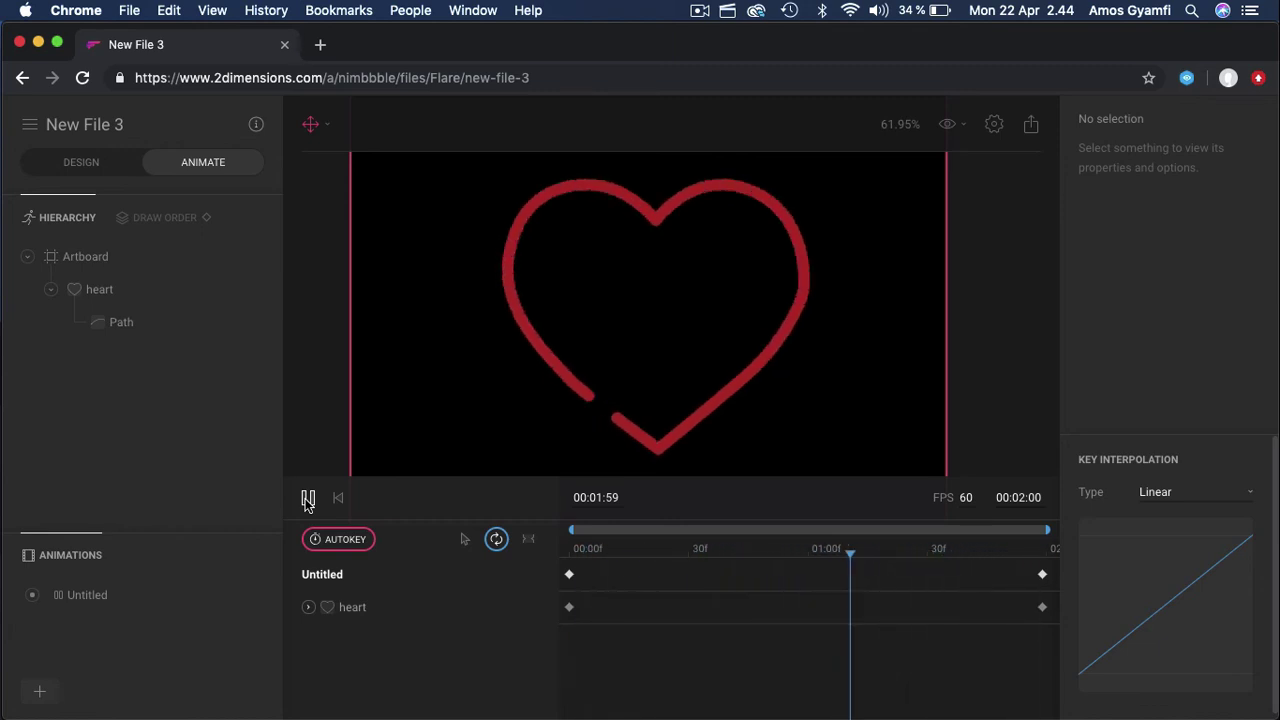
click(308, 500)
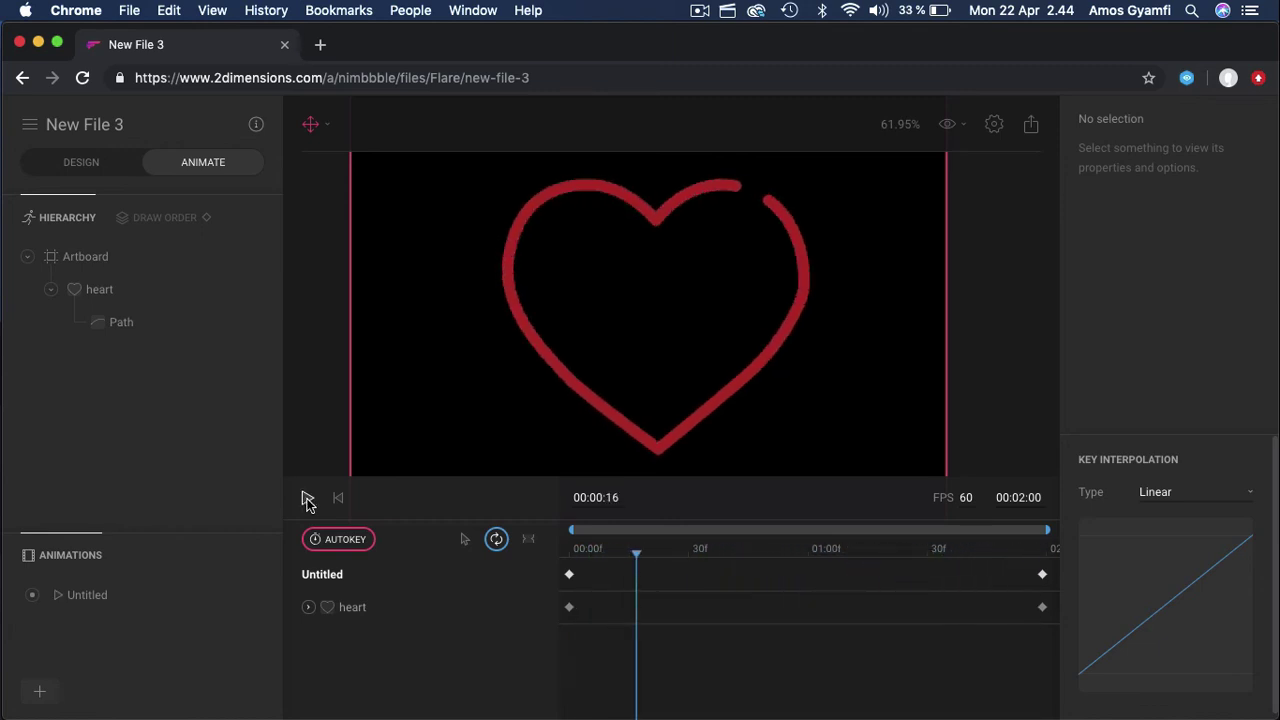
Step: Leave the editor for the account's profile page and bring its public files into view
click(30, 127)
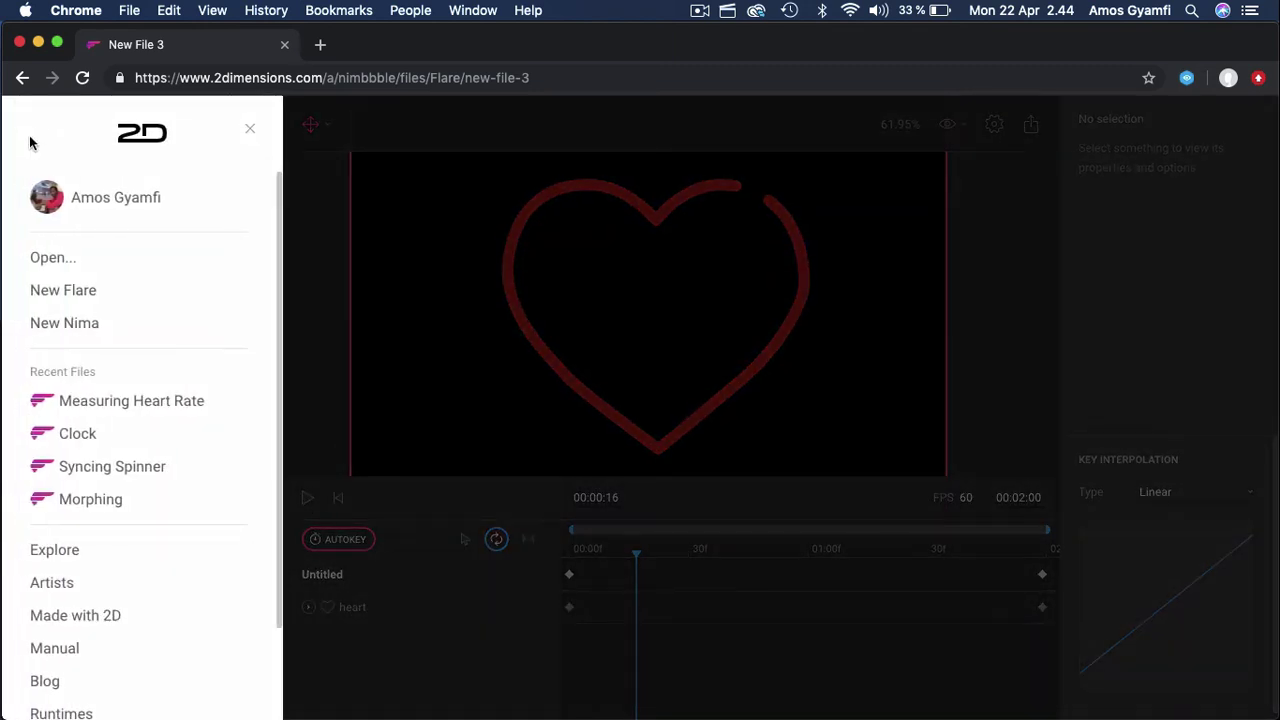
click(110, 199)
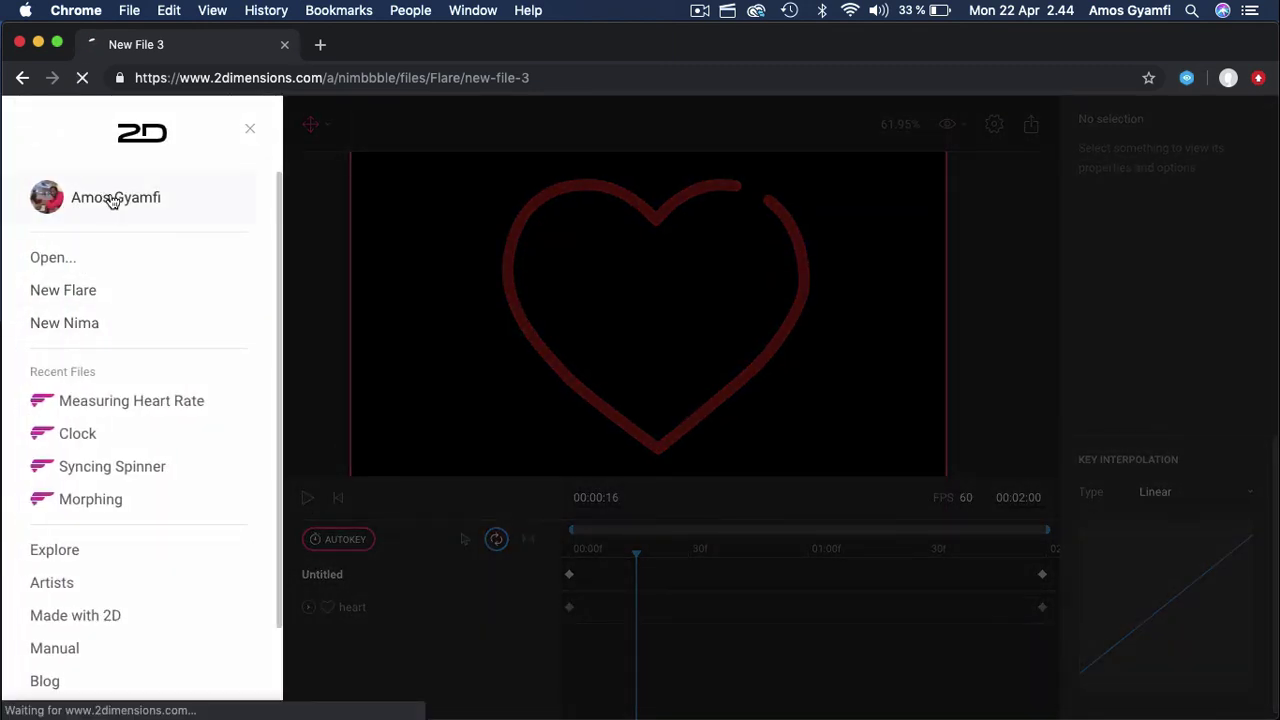
scroll(265, 400, down, 5)
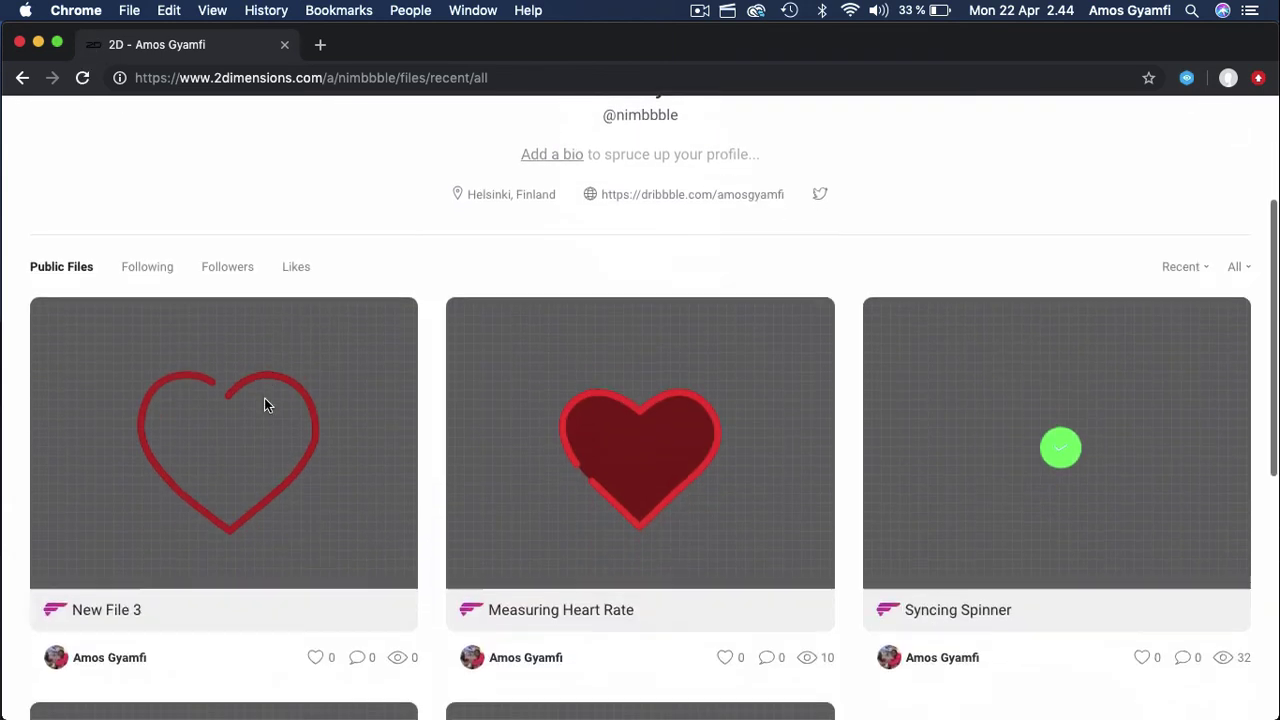